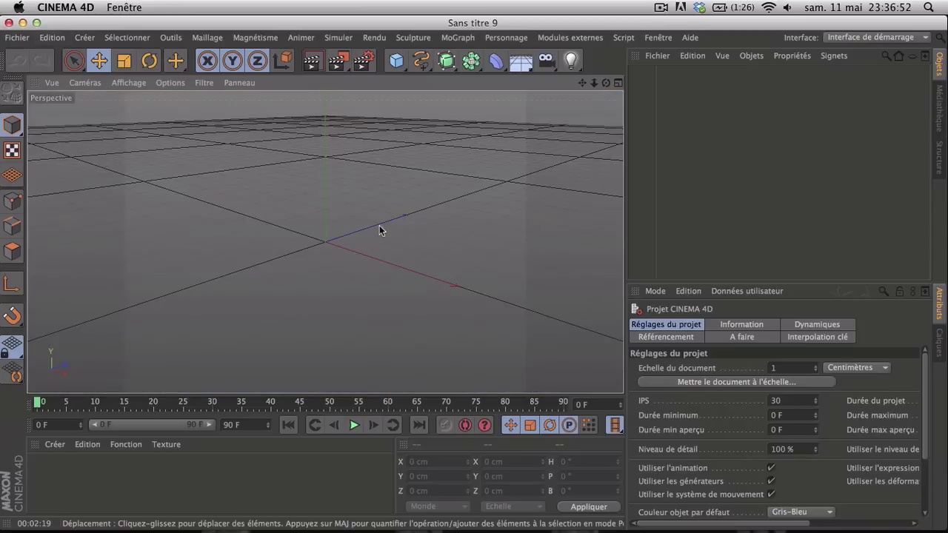
# Step: Add a standard light (Lumière) to the scene and create a Mo Texte object reading PONY
pyautogui.click(572, 65)
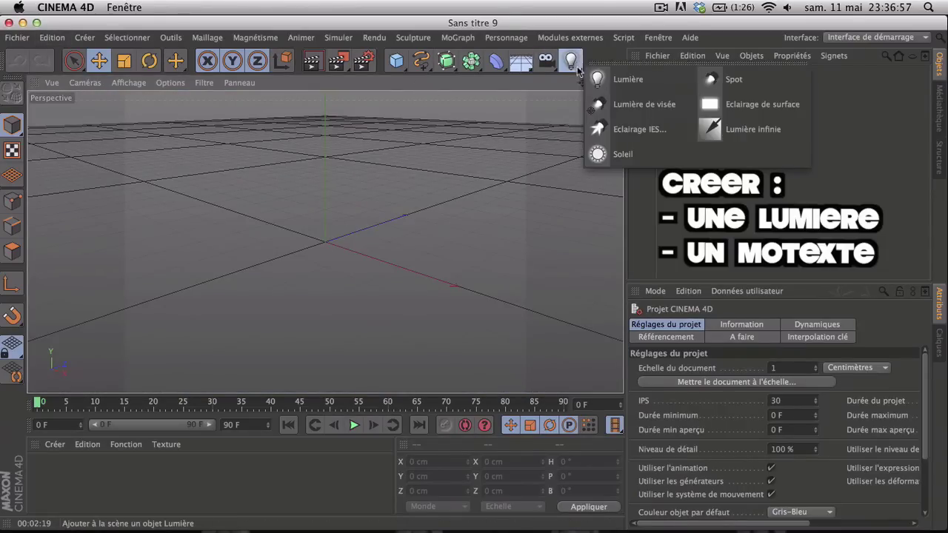
pyautogui.click(620, 80)
pyautogui.click(458, 37)
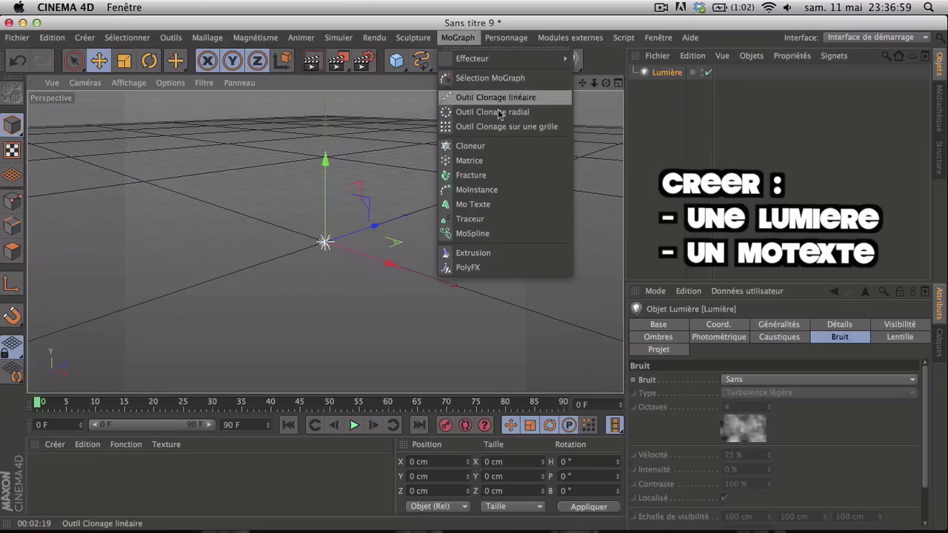
pyautogui.click(508, 208)
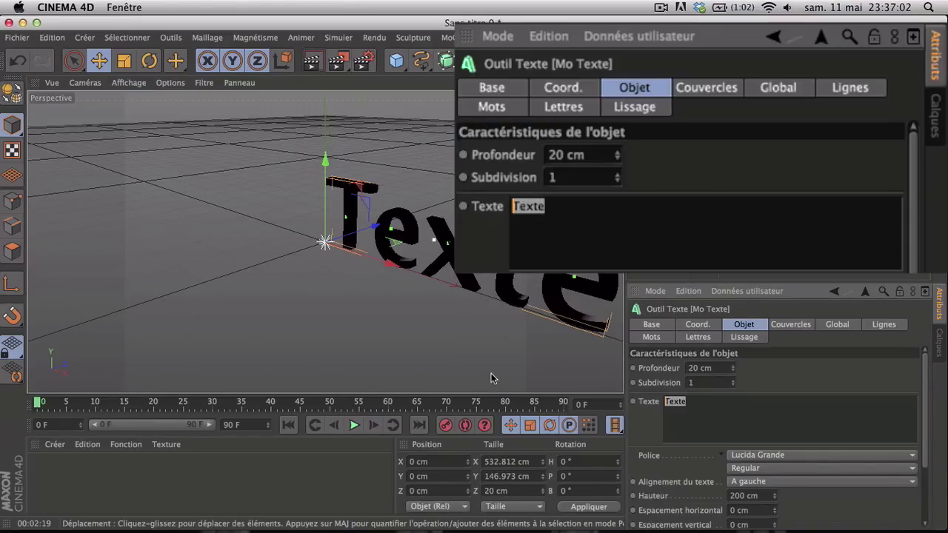
pyautogui.write('PONY')
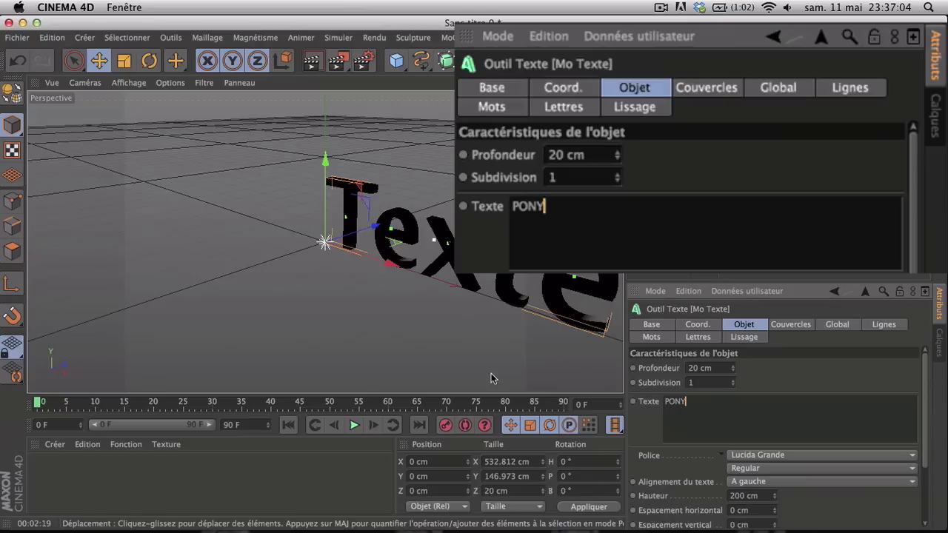
pyautogui.click(514, 346)
# Step: Set the Mo Texte object's depth to 40 cm and its font to Gotham
pyautogui.click(670, 73)
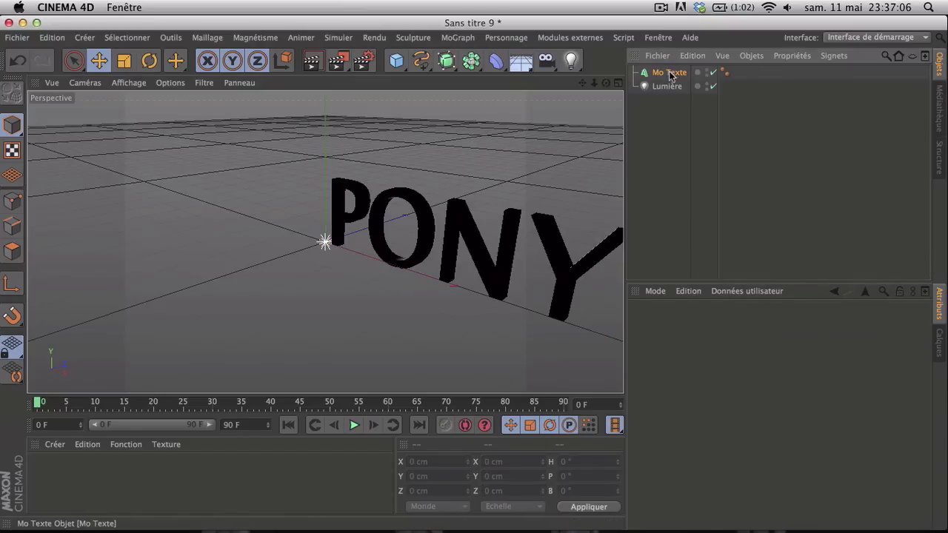
pyautogui.moveTo(733, 370); pyautogui.dragTo(734, 359)
pyautogui.click(733, 367)
pyautogui.click(783, 460)
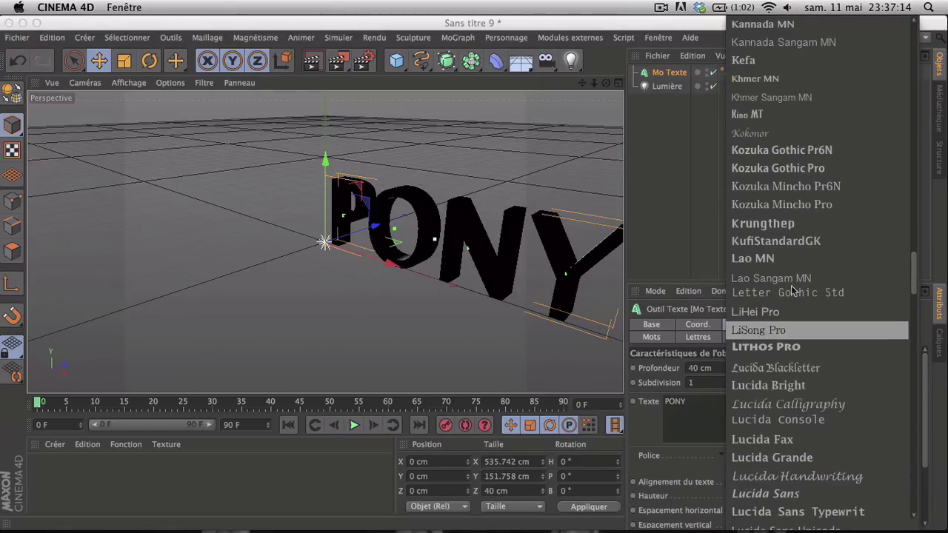
pyautogui.scroll(10, 800, 188)
pyautogui.scroll(10, 800, 190)
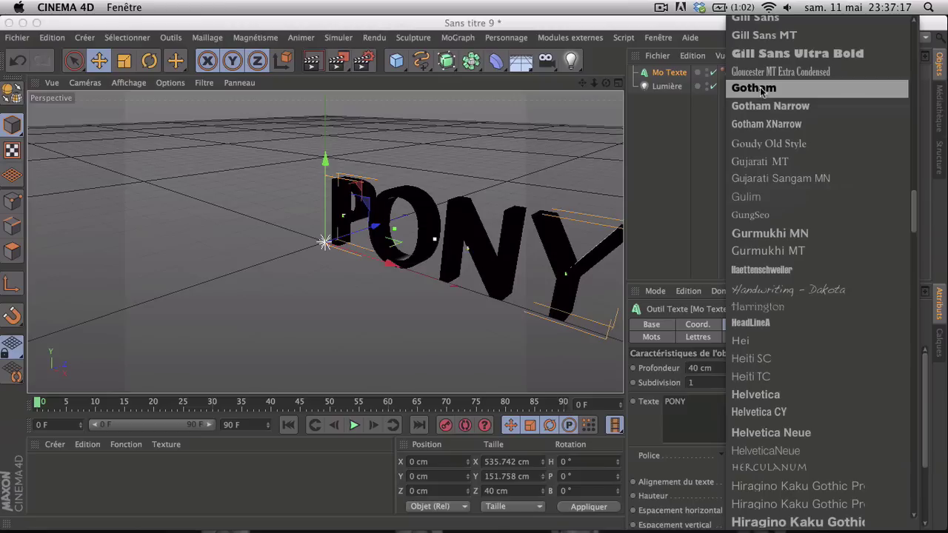
pyautogui.click(761, 88)
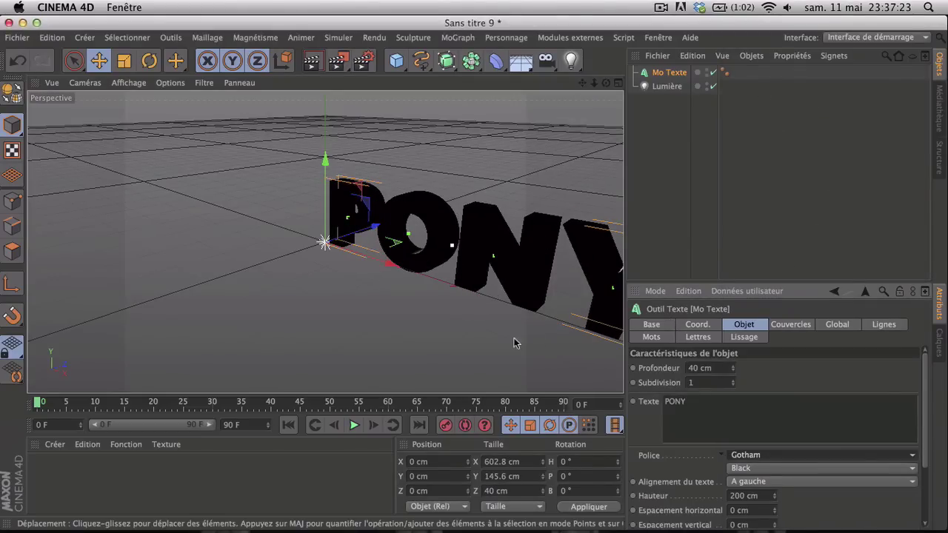
# Step: Set the text alignment to Centré and render a preview of the text framed from the front
pyautogui.click(775, 483)
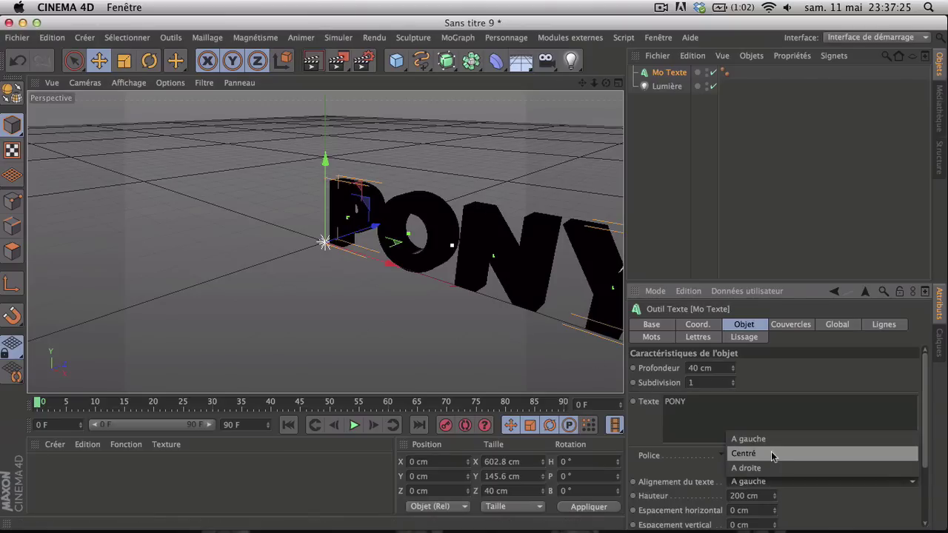
pyautogui.click(773, 451)
pyautogui.moveTo(606, 85); pyautogui.dragTo(683, 53)
pyautogui.scroll(1, 569, 133)
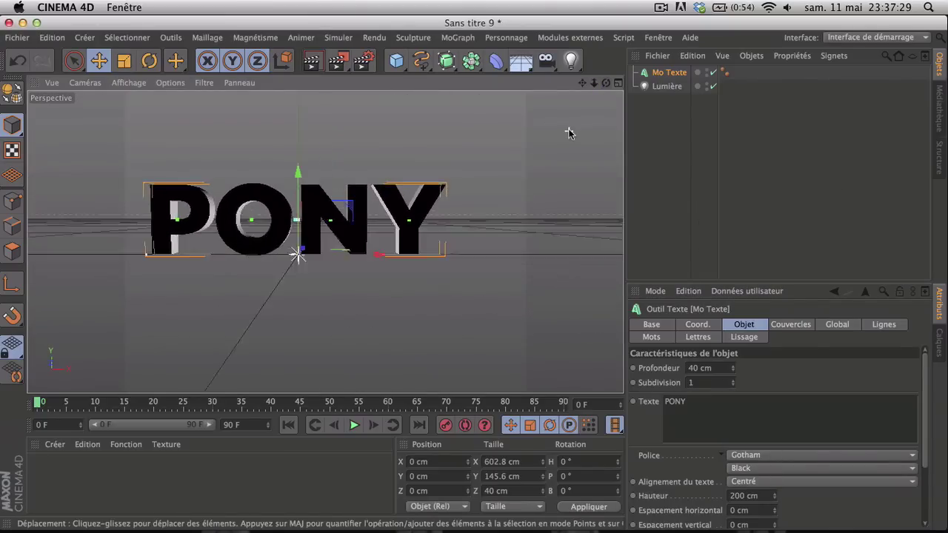
pyautogui.moveTo(583, 83); pyautogui.dragTo(633, 77)
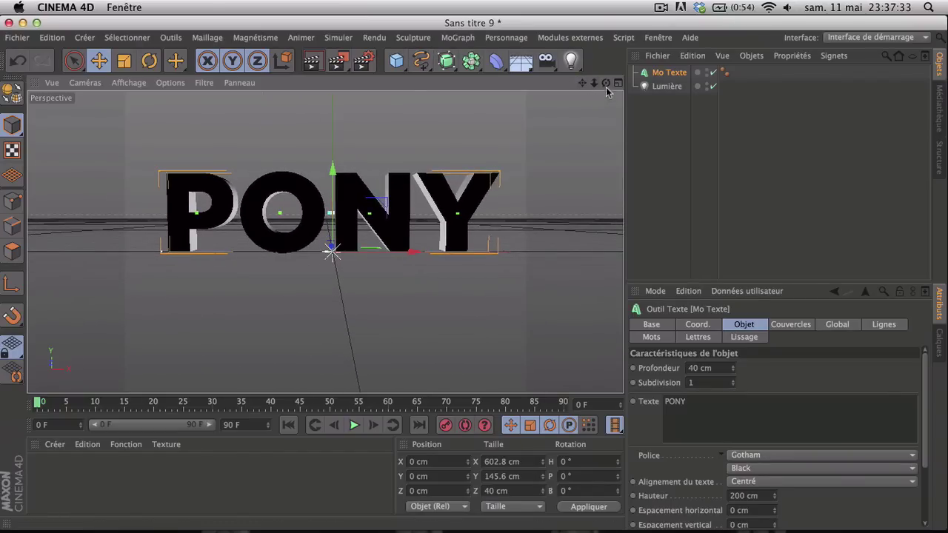
pyautogui.click(311, 61)
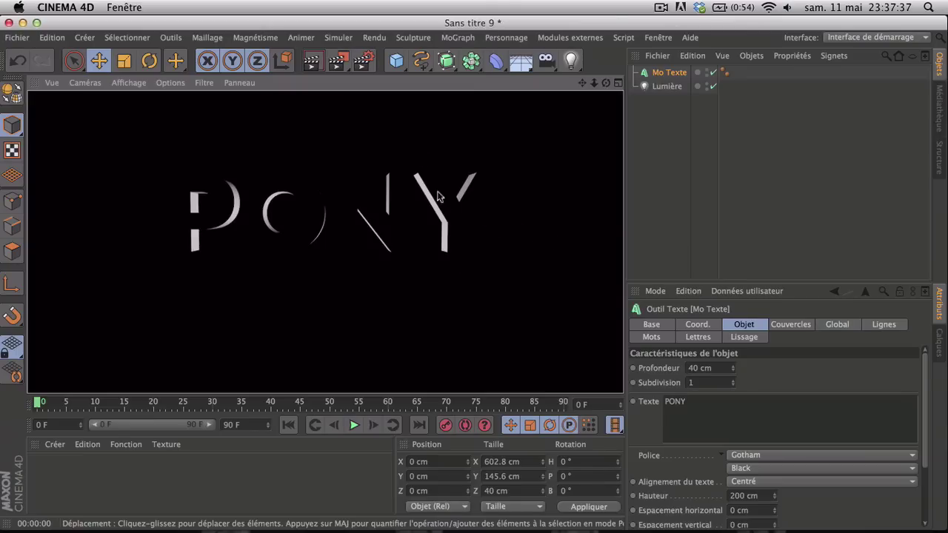
pyautogui.click(494, 220)
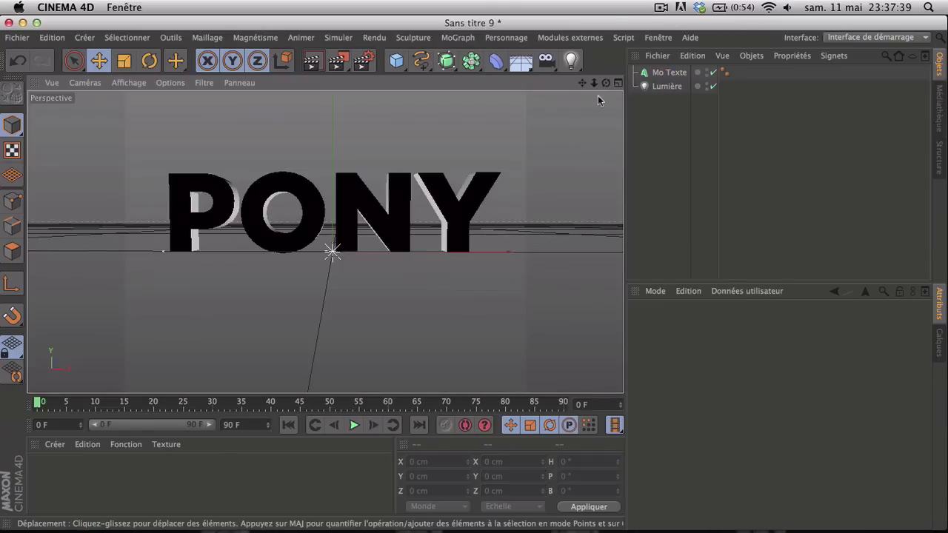
# Step: Move the light in front of the text, to about Y 114 cm and Z -206 cm, and render a preview from the front
pyautogui.moveTo(605, 83); pyautogui.dragTo(597, 101)
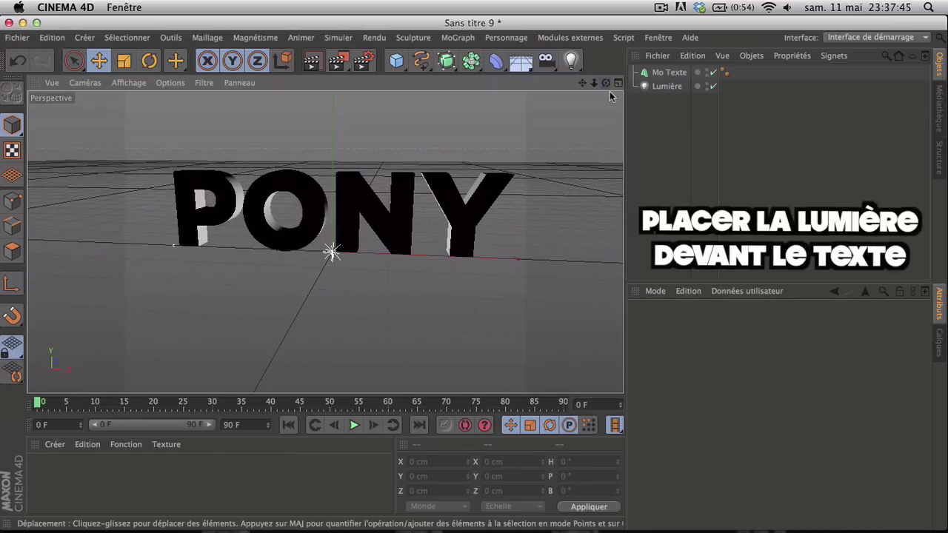
pyautogui.moveTo(606, 84)
pyautogui.mouseDown()
pyautogui.moveTo(592, 88)
pyautogui.moveTo(606, 85)
pyautogui.mouseUp()
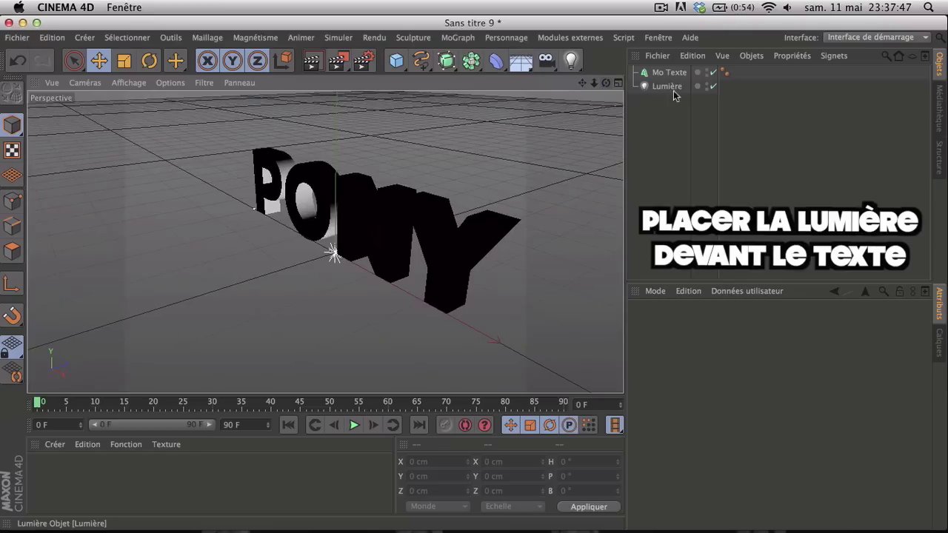
pyautogui.click(668, 86)
pyautogui.moveTo(393, 242); pyautogui.dragTo(295, 268)
pyautogui.moveTo(227, 242); pyautogui.dragTo(221, 196)
pyautogui.moveTo(285, 246); pyautogui.dragTo(280, 220)
pyautogui.moveTo(606, 83); pyautogui.dragTo(632, 71)
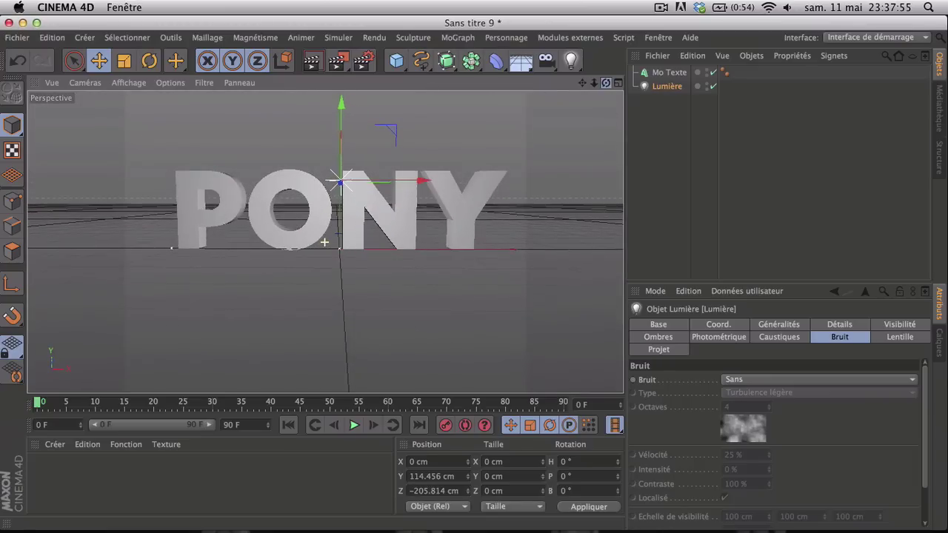
pyautogui.click(311, 61)
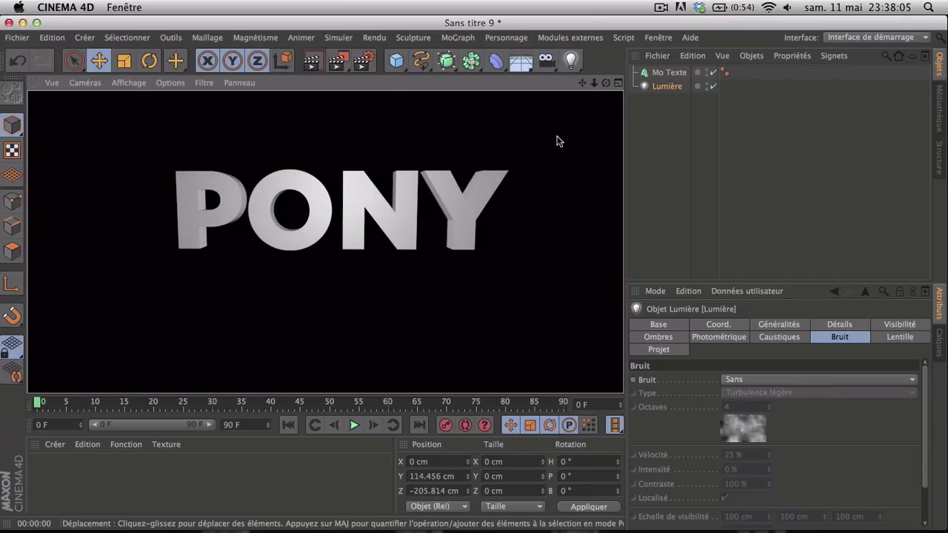
pyautogui.click(585, 124)
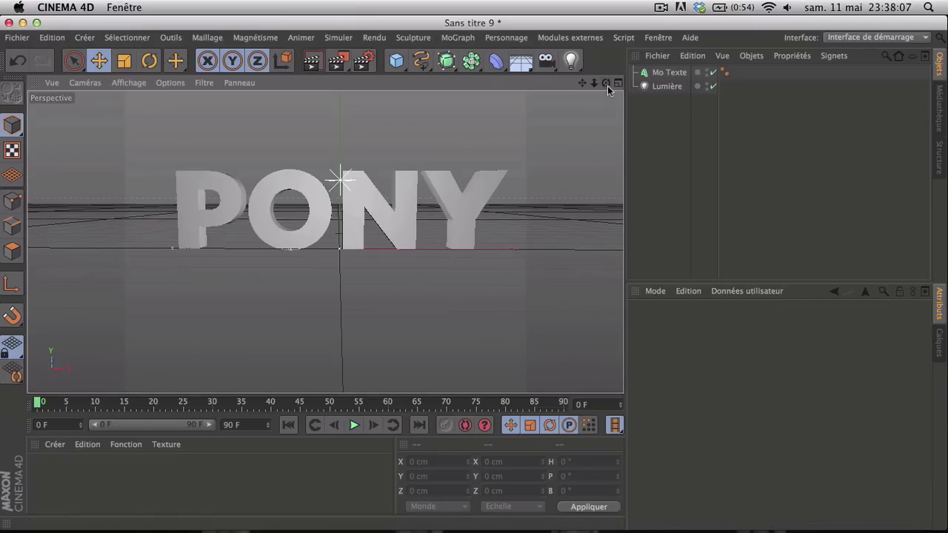
# Step: Move the light above the text, to about Y 233 cm and Z 9 cm
pyautogui.click(693, 86)
pyautogui.moveTo(606, 82); pyautogui.dragTo(325, 241)
pyautogui.moveTo(290, 205); pyautogui.dragTo(340, 104)
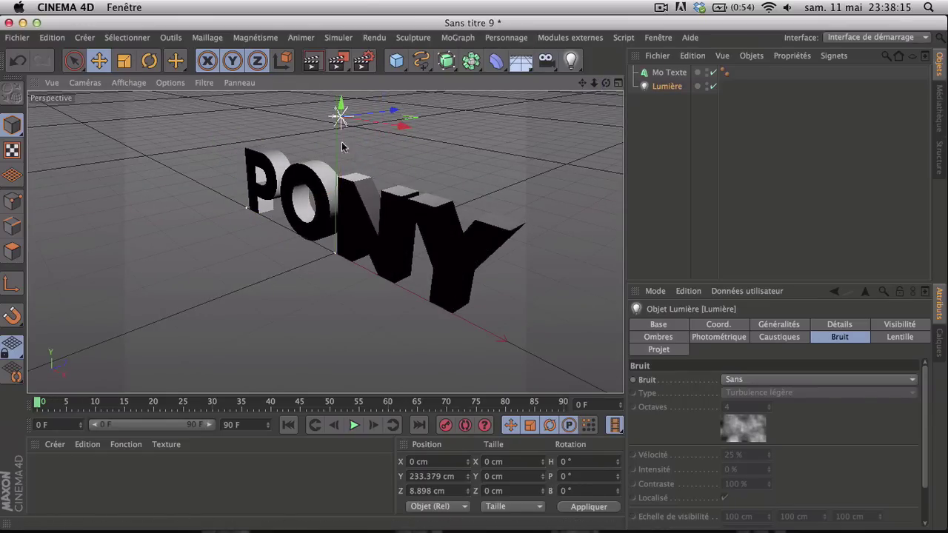
pyautogui.moveTo(606, 85)
pyautogui.mouseDown()
pyautogui.moveTo(640, 86)
pyautogui.moveTo(668, 59)
pyautogui.moveTo(593, 86)
pyautogui.moveTo(572, 80)
pyautogui.moveTo(618, 83)
pyautogui.mouseUp()
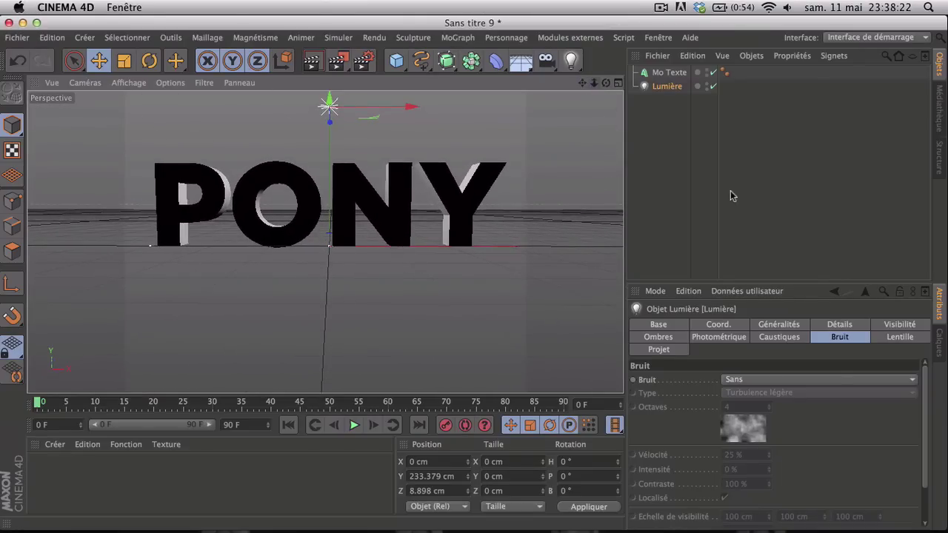
# Step: Set the light's visible light option to Volumétrique and render a preview
pyautogui.click(778, 327)
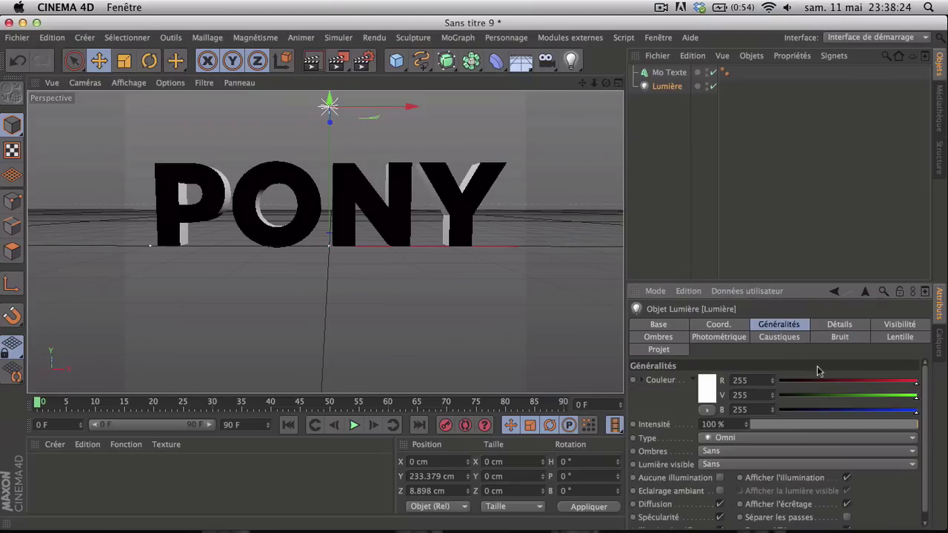
pyautogui.click(776, 465)
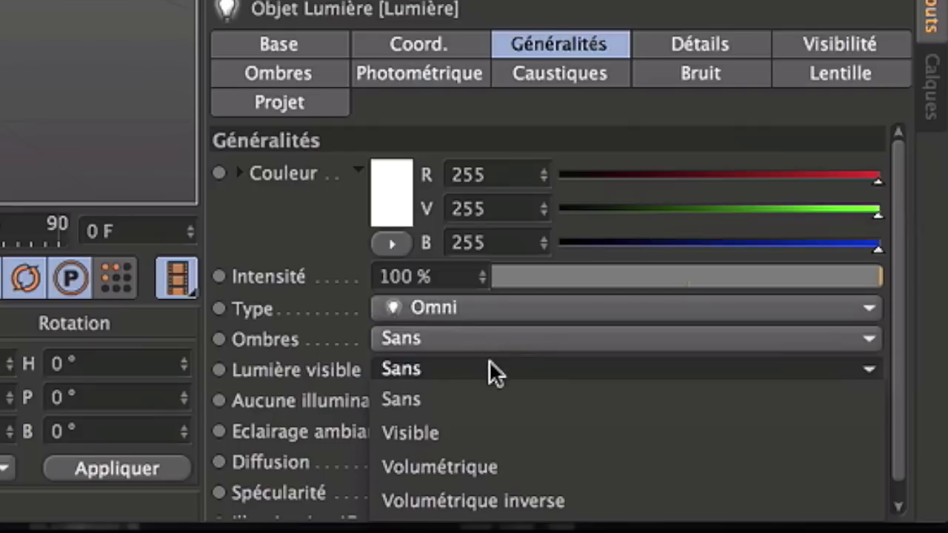
pyautogui.click(749, 462)
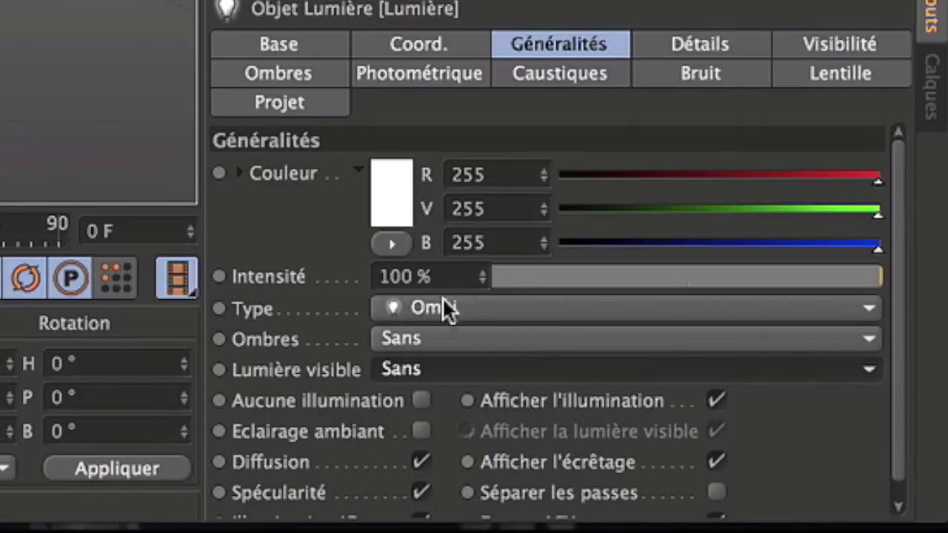
pyautogui.click(437, 373)
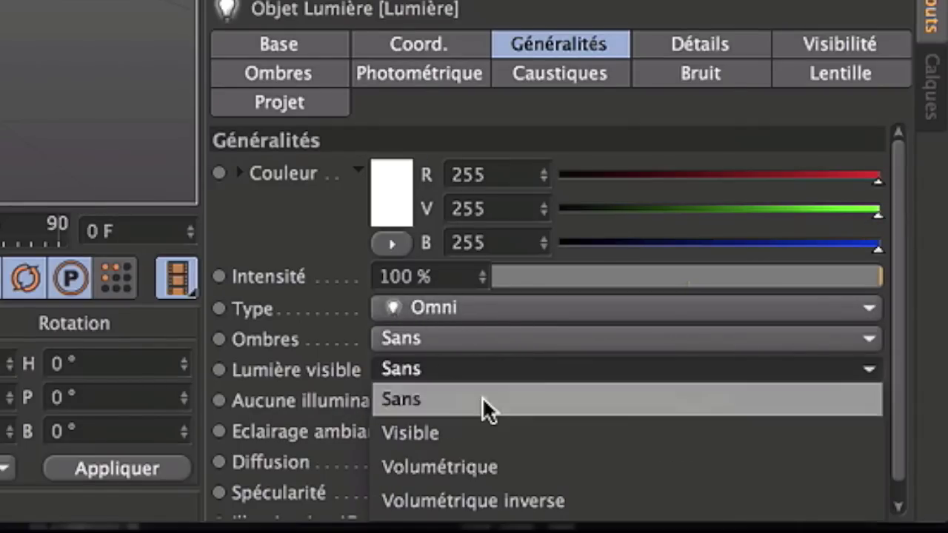
pyautogui.click(502, 467)
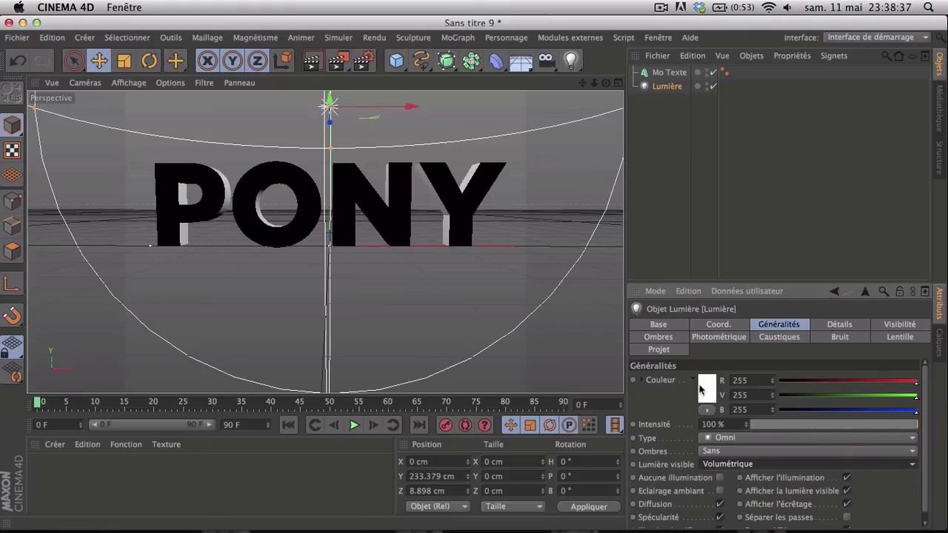
pyautogui.click(312, 61)
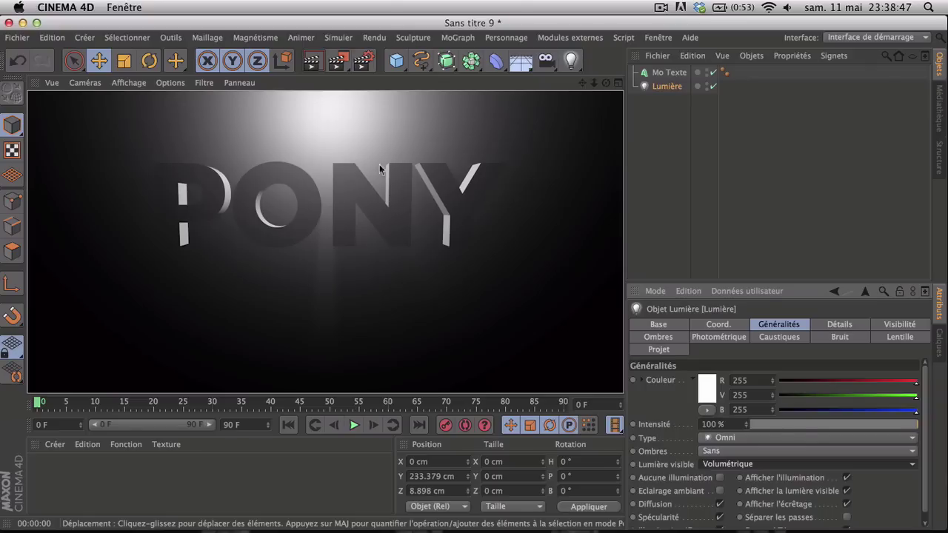
pyautogui.click(476, 157)
# Step: Colour the light pale blue (R 174, V 216, B 255) and raise it to about Y 332 cm
pyautogui.click(666, 86)
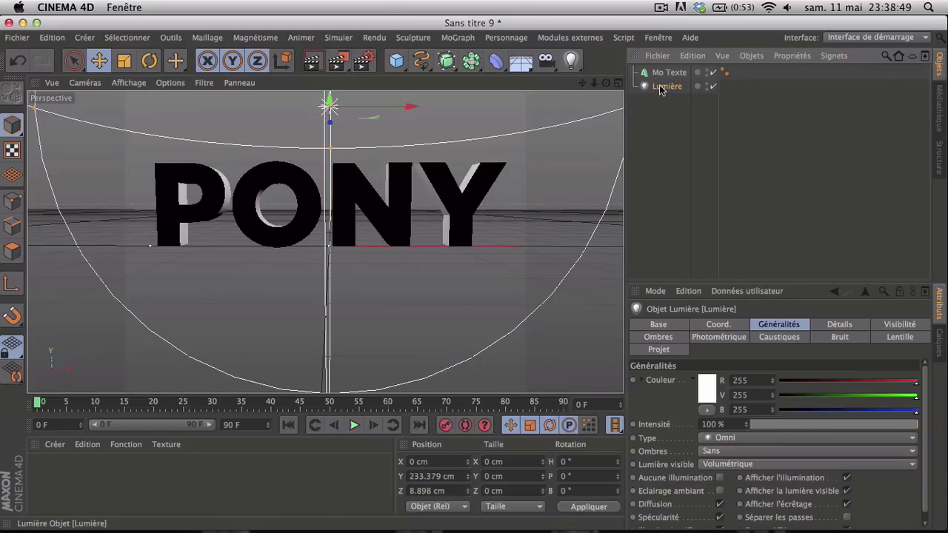
pyautogui.moveTo(877, 382); pyautogui.dragTo(895, 398)
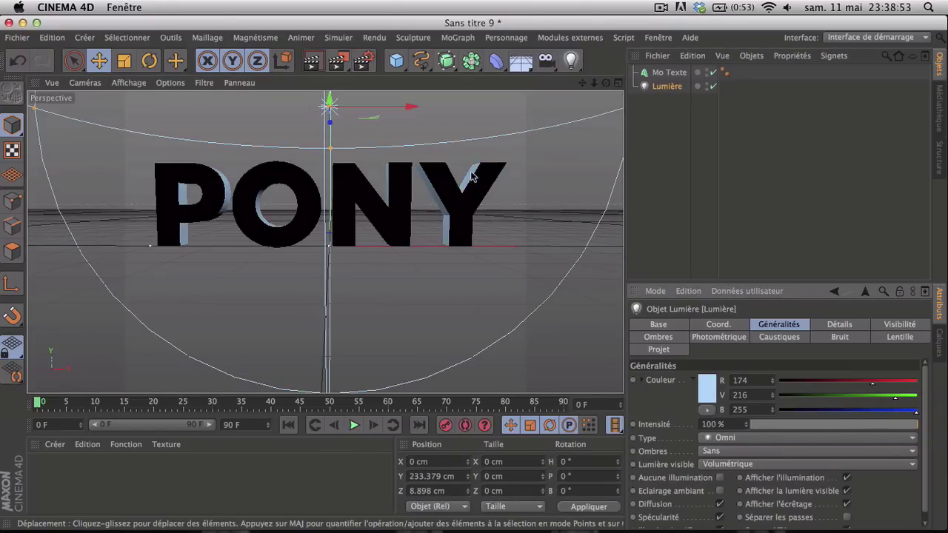
pyautogui.moveTo(329, 100); pyautogui.dragTo(329, 112)
# Step: Set the light's external visibility distance to 801 cm and render a preview
pyautogui.click(889, 326)
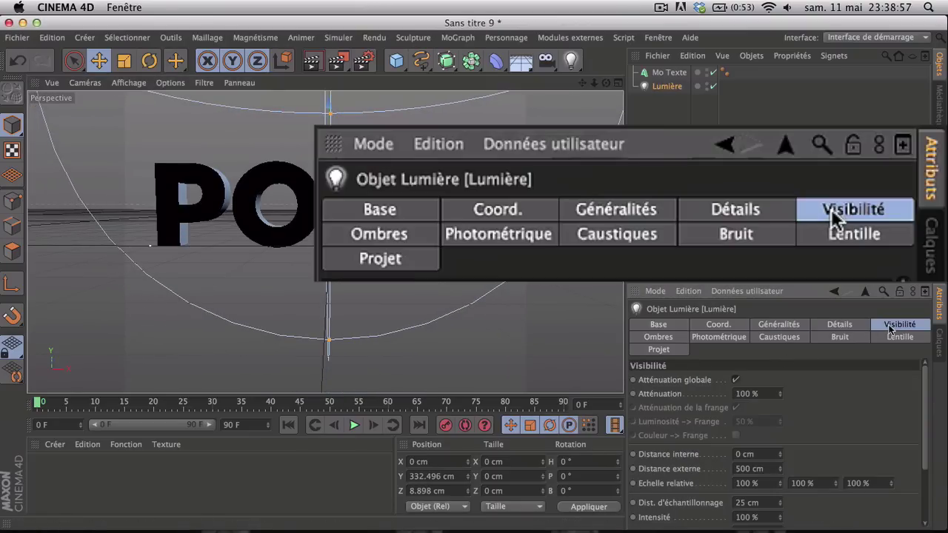
pyautogui.moveTo(780, 469); pyautogui.dragTo(892, 469)
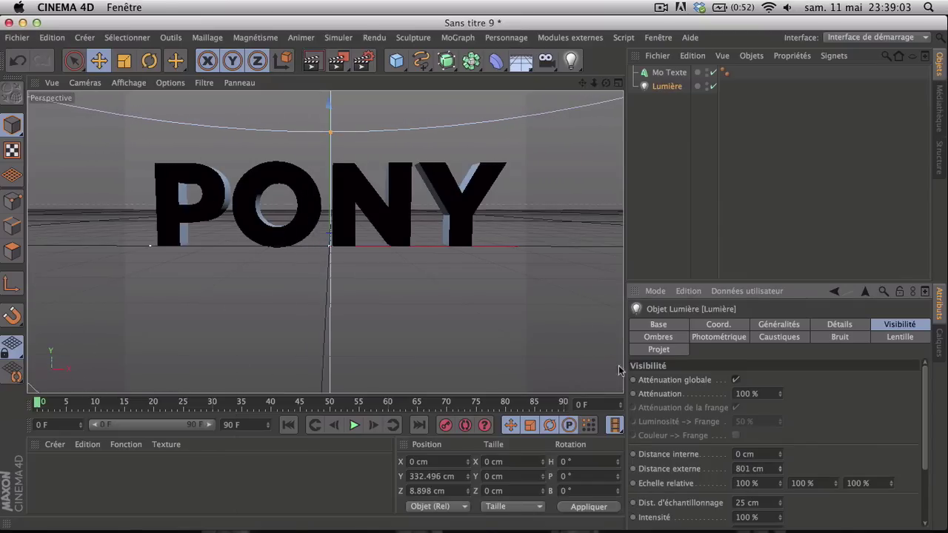
pyautogui.click(311, 61)
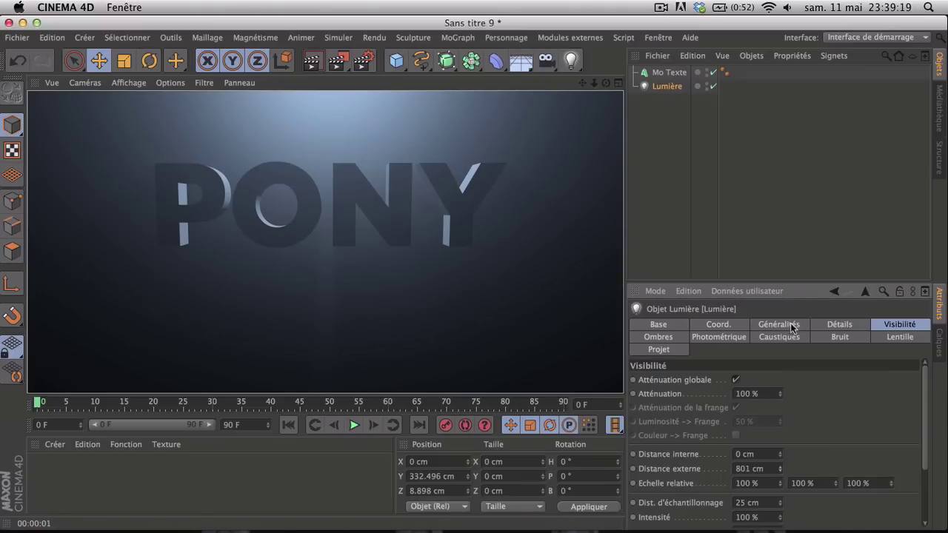
# Step: Switch the light's visible light option to Visible and render a preview
pyautogui.click(791, 326)
pyautogui.click(815, 465)
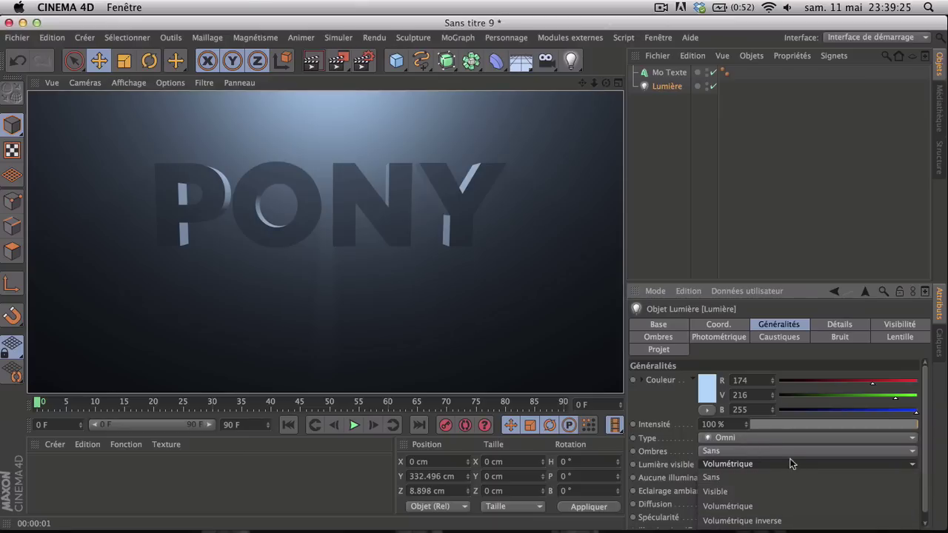
pyautogui.click(920, 435)
pyautogui.click(838, 466)
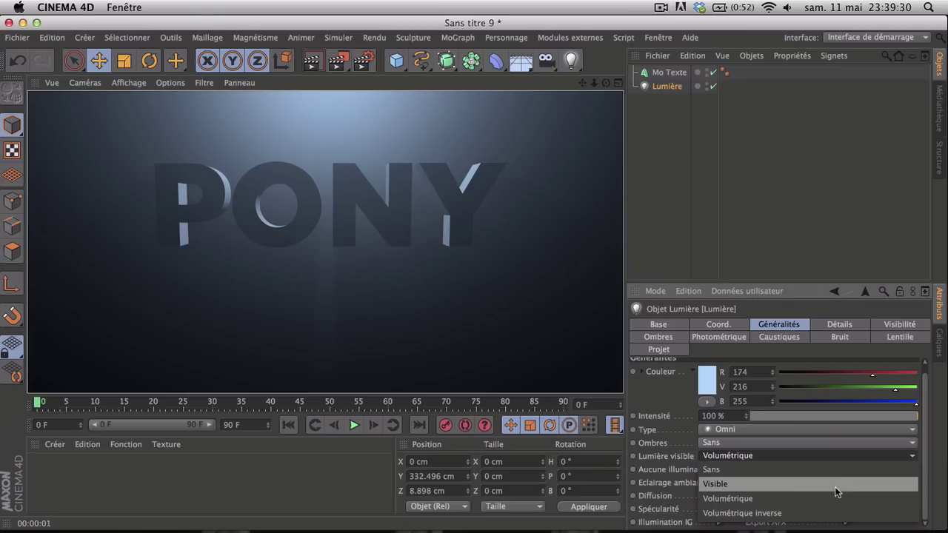
pyautogui.click(790, 467)
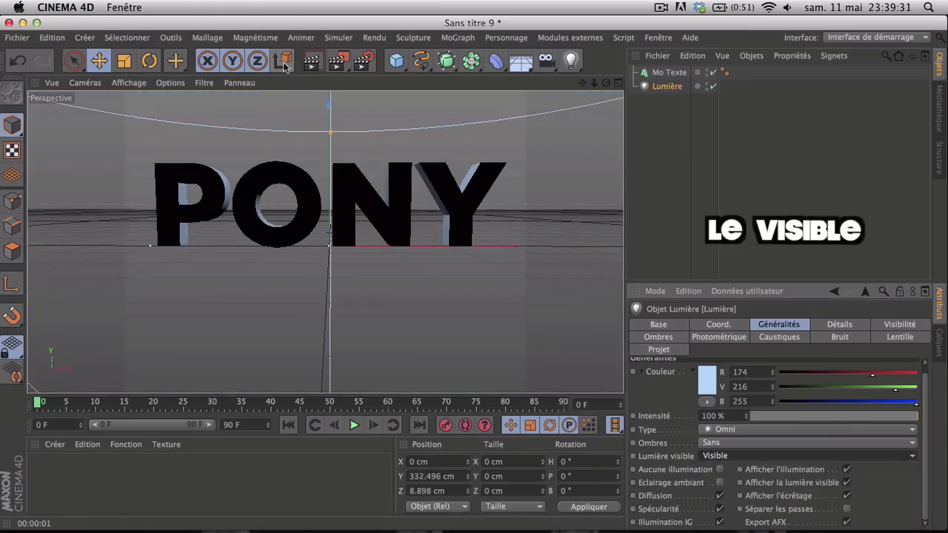
pyautogui.click(316, 64)
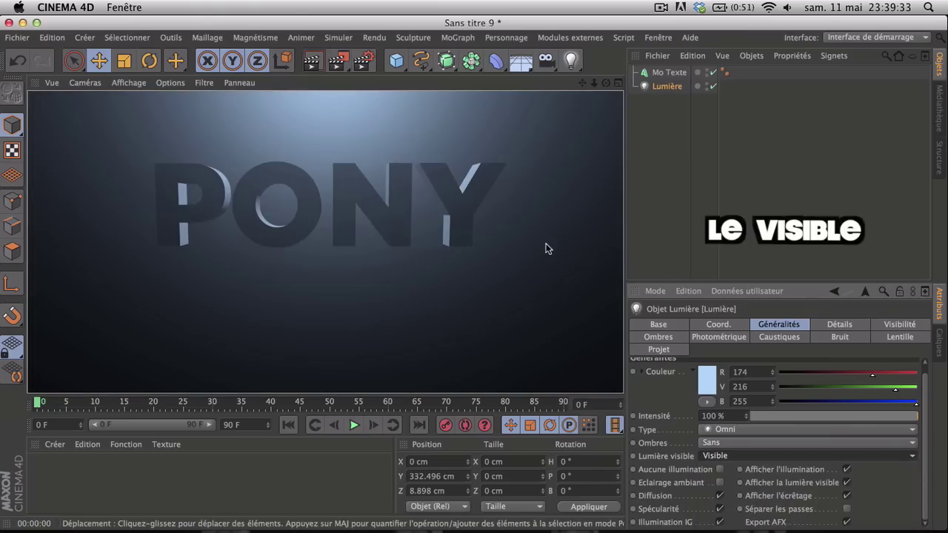
# Step: Lower the light to about Y 82 cm, frame the PONY text more closely and render a preview
pyautogui.click(611, 96)
pyautogui.click(671, 89)
pyautogui.moveTo(594, 84); pyautogui.dragTo(337, 141)
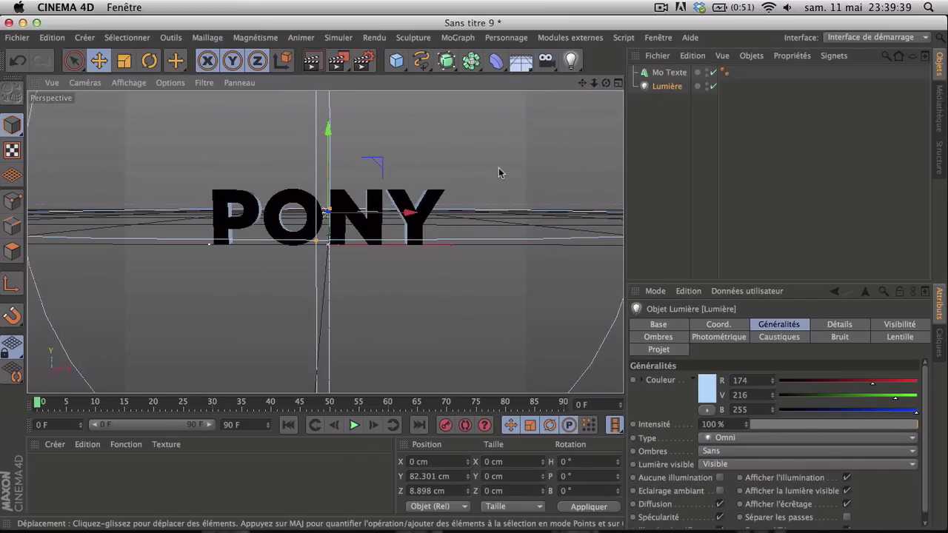
pyautogui.moveTo(594, 83); pyautogui.dragTo(597, 82)
pyautogui.scroll(2, 326, 242)
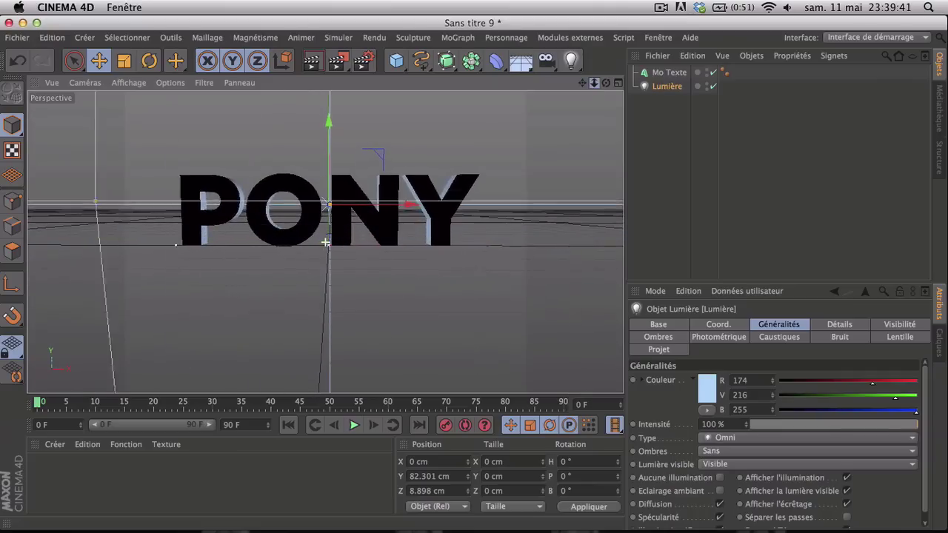
pyautogui.scroll(1, 326, 242)
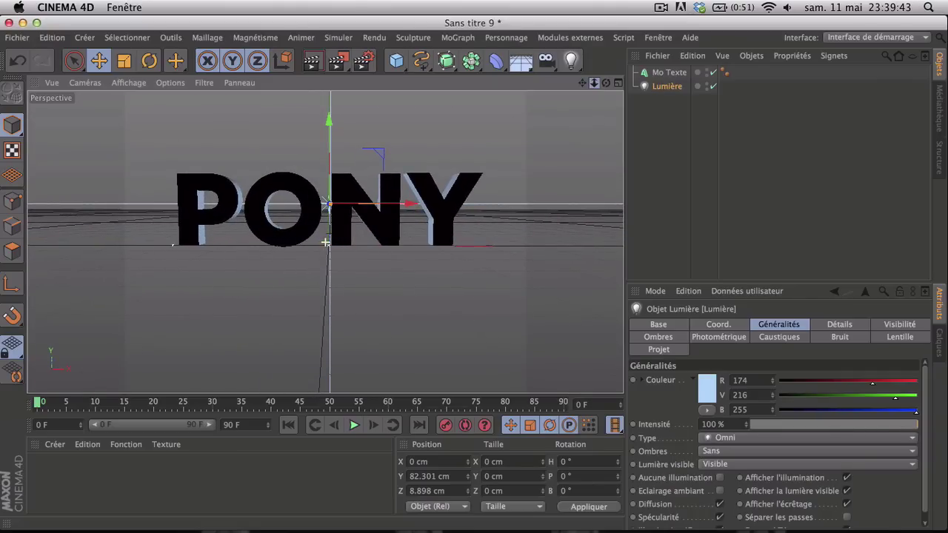
pyautogui.scroll(3, 325, 241)
pyautogui.scroll(-2, 326, 241)
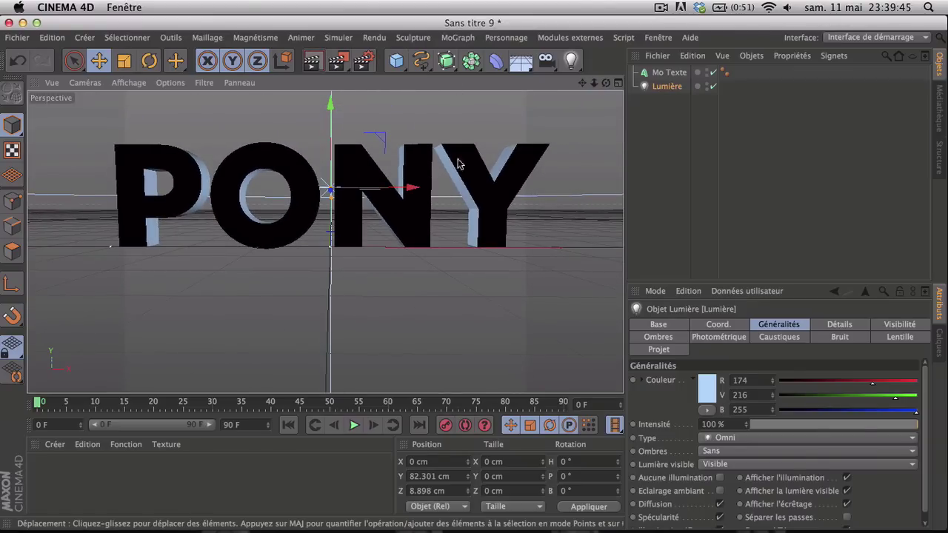
pyautogui.moveTo(582, 83); pyautogui.dragTo(593, 119)
pyautogui.click(317, 69)
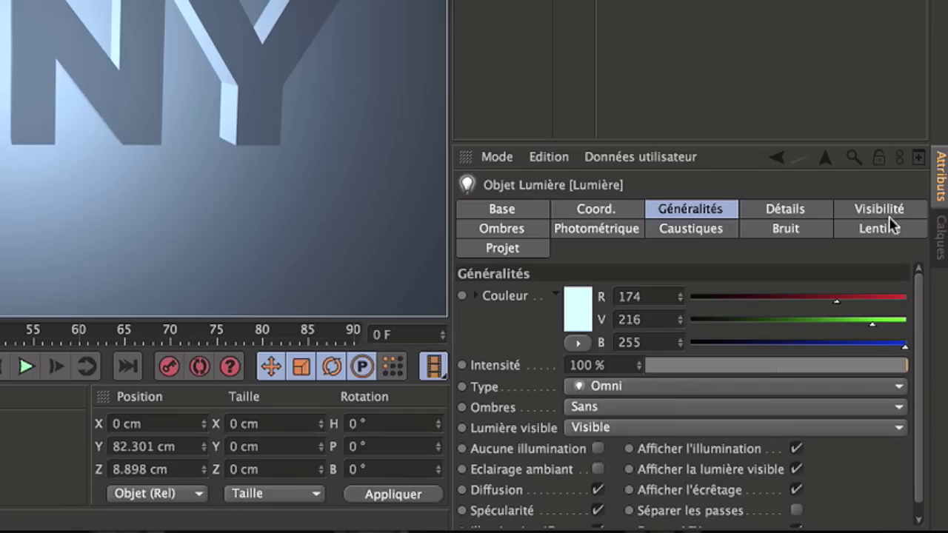
# Step: Reduce the light's external visibility distance to 512 cm and render a preview
pyautogui.click(879, 209)
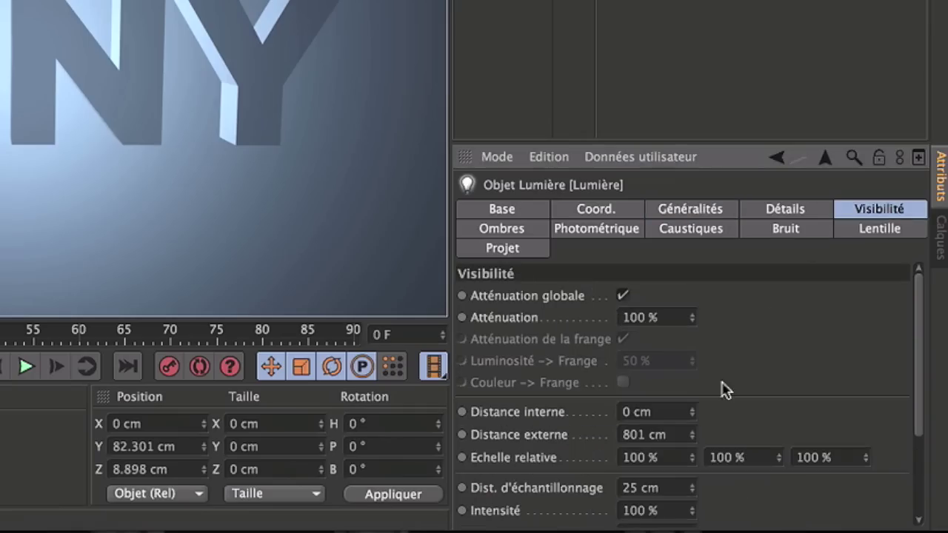
pyautogui.moveTo(698, 434); pyautogui.dragTo(698, 487)
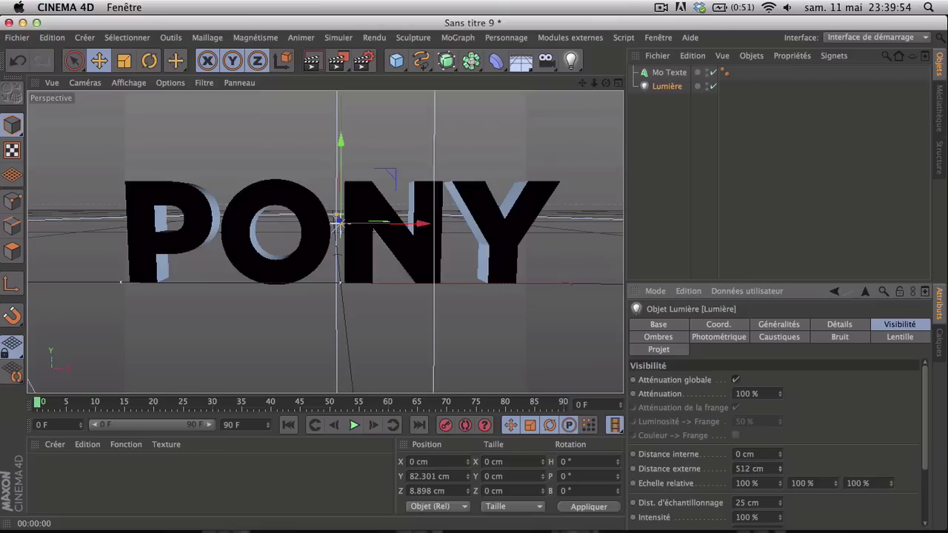
pyautogui.click(324, 67)
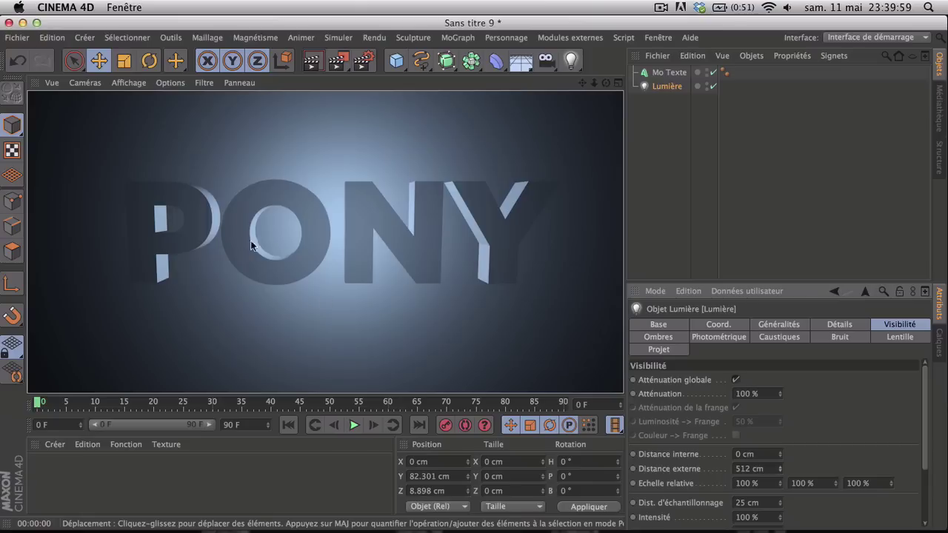
# Step: Switch the light's visible light option from Visible to Volumétrique and render a preview of the text
pyautogui.click(798, 329)
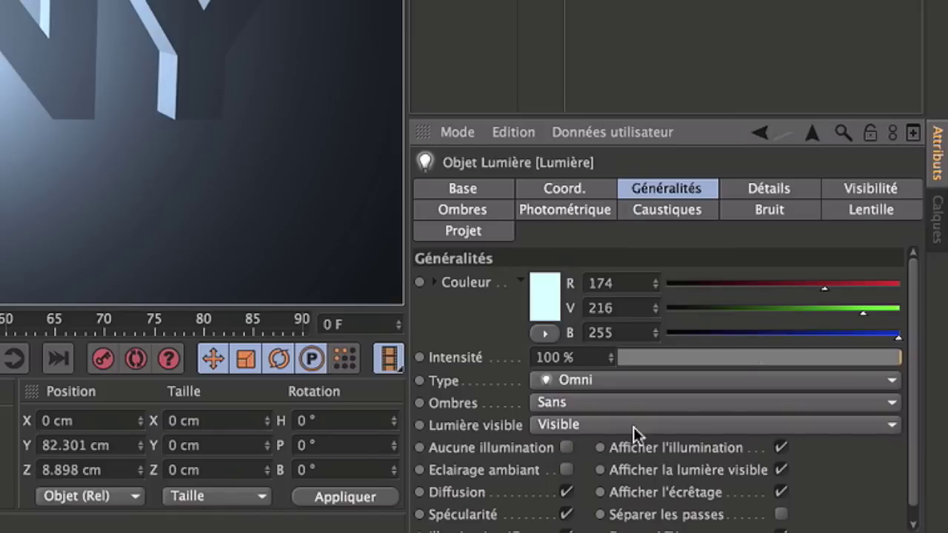
pyautogui.click(759, 465)
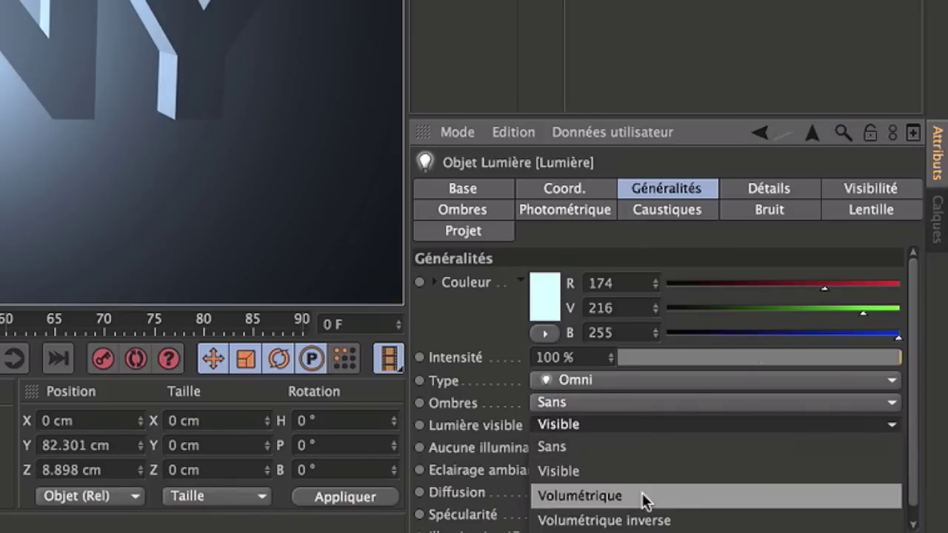
pyautogui.click(643, 499)
pyautogui.click(312, 61)
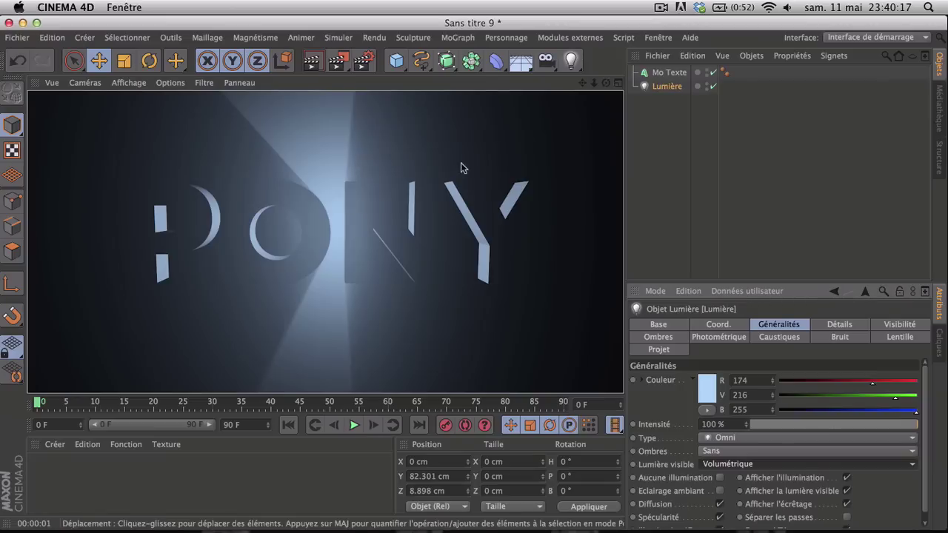
# Step: Move the light behind the text to about Z 191 cm and render a preview from the front
pyautogui.click(462, 164)
pyautogui.moveTo(606, 83); pyautogui.dragTo(520, 93)
pyautogui.click(667, 87)
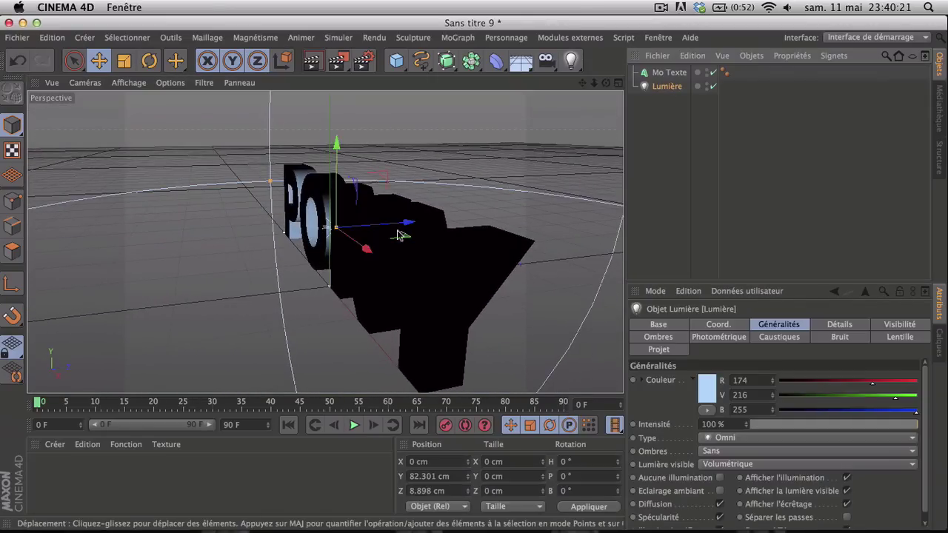
pyautogui.moveTo(384, 225); pyautogui.dragTo(503, 227)
pyautogui.moveTo(605, 83); pyautogui.dragTo(710, 84)
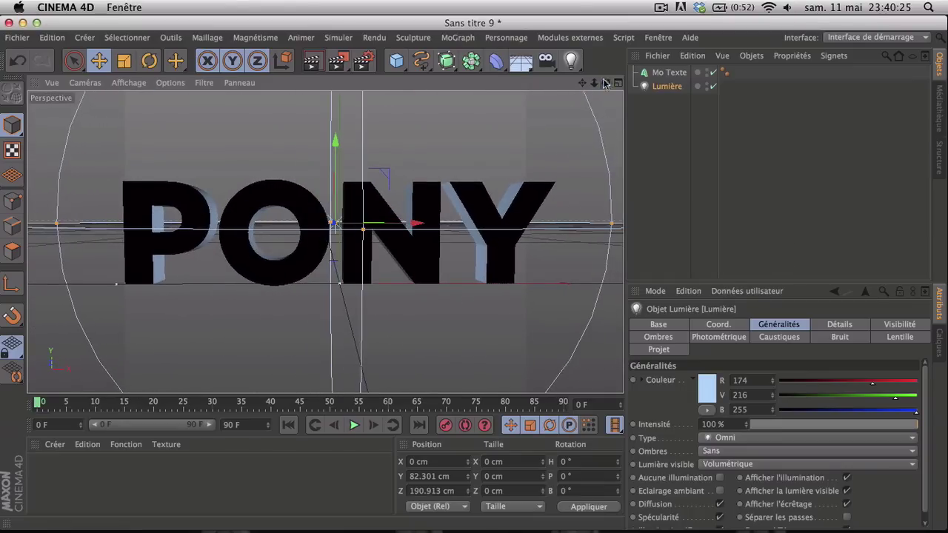
pyautogui.press('super+r')
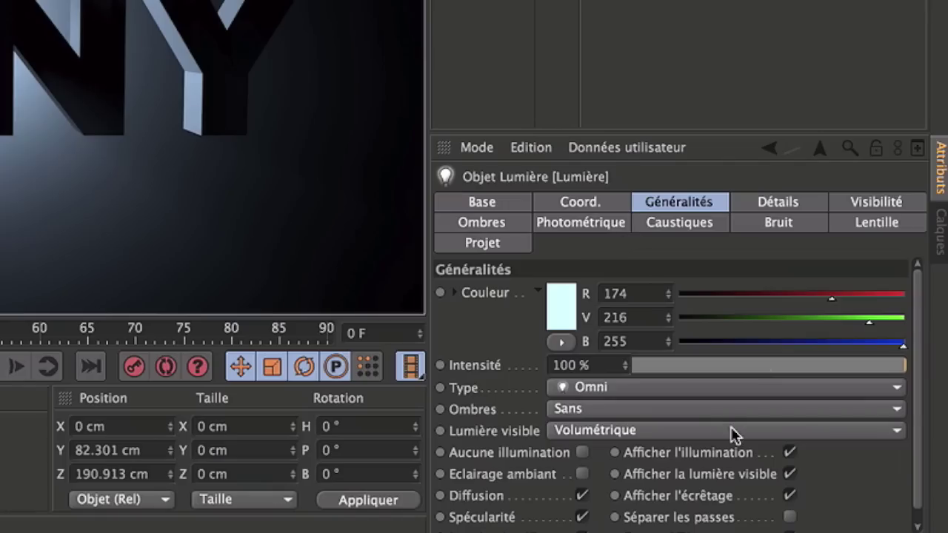
# Step: Set the light's visible light option to Volumétrique inverse, view the text from an angle and check the light's visibility settings
pyautogui.click(732, 431)
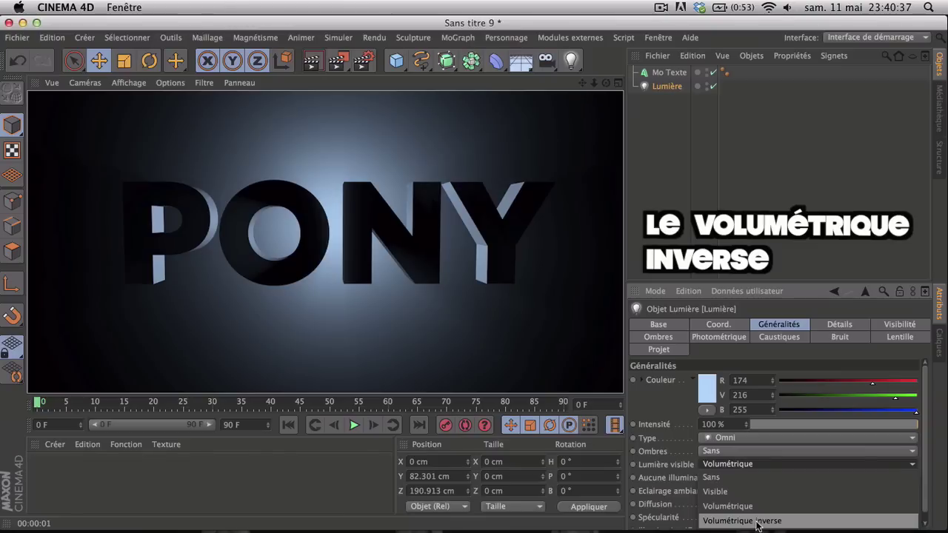
pyautogui.click(758, 521)
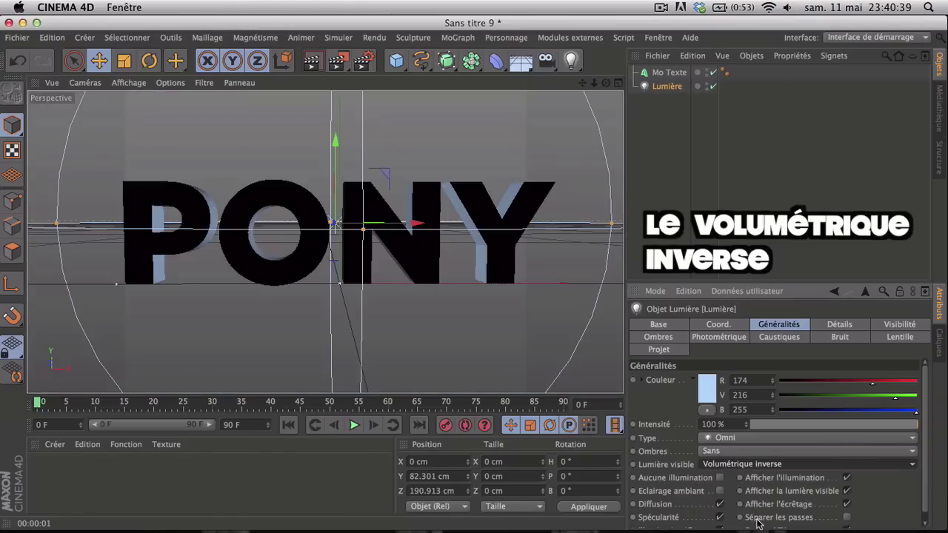
pyautogui.moveTo(607, 84); pyautogui.dragTo(324, 243)
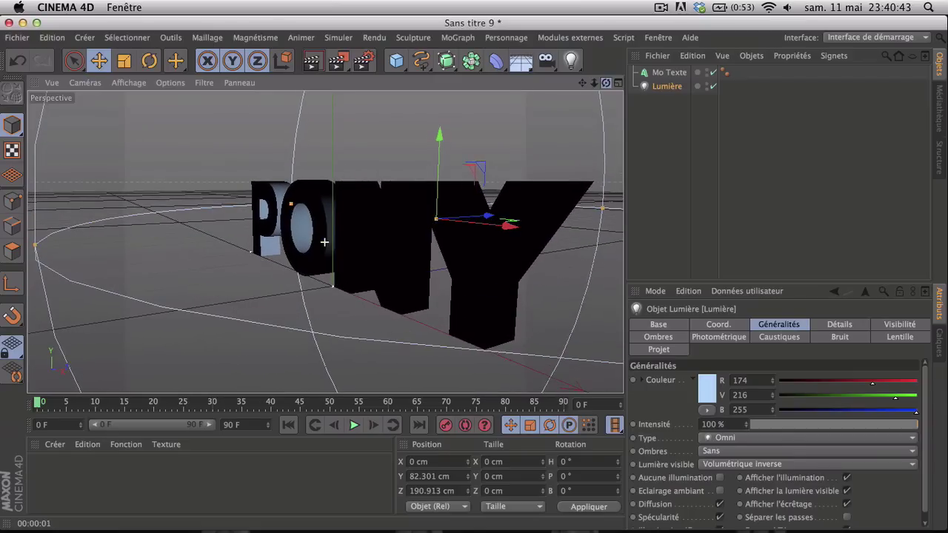
pyautogui.moveTo(594, 85); pyautogui.dragTo(325, 242)
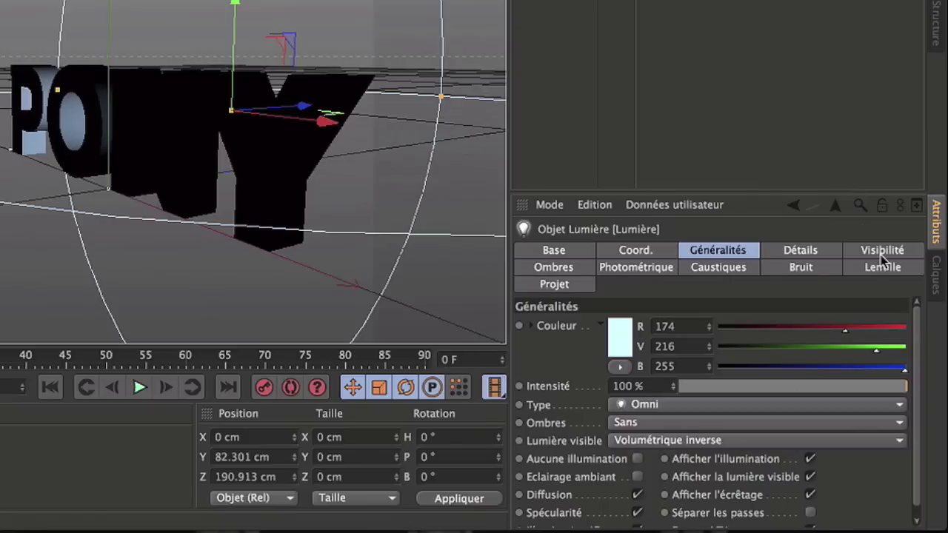
pyautogui.click(898, 326)
pyautogui.moveTo(719, 446); pyautogui.dragTo(721, 455)
pyautogui.click(732, 255)
# Step: Set the light's visible light option back to Volumétrique and render a preview from the angled view
pyautogui.click(837, 436)
pyautogui.click(822, 489)
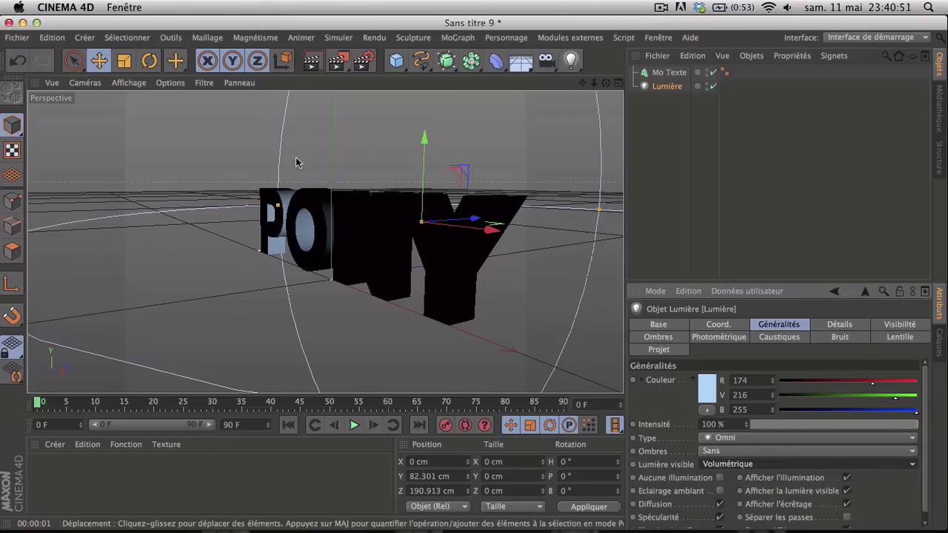
pyautogui.click(311, 61)
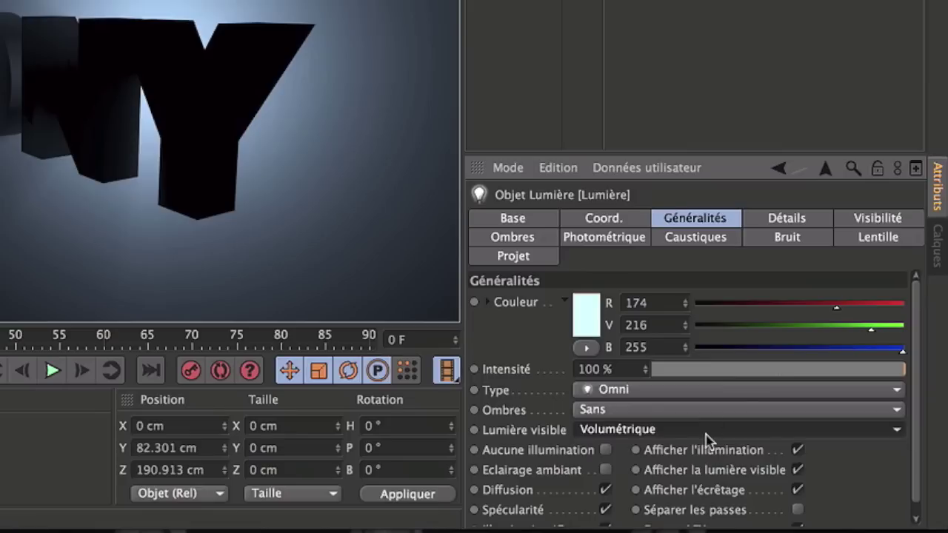
# Step: Set the light's visible light option to Volumétrique inverse and render the angled view for comparison
pyautogui.click(791, 466)
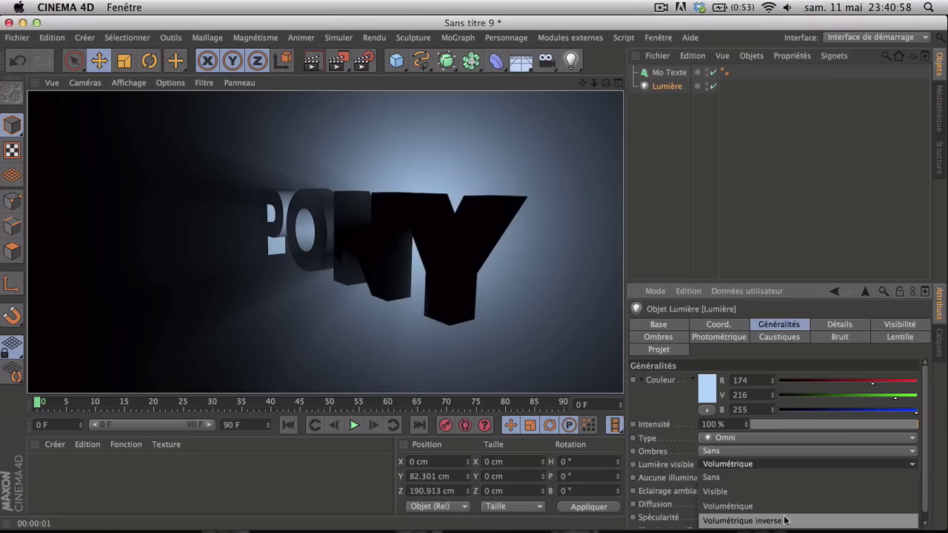
pyautogui.click(703, 515)
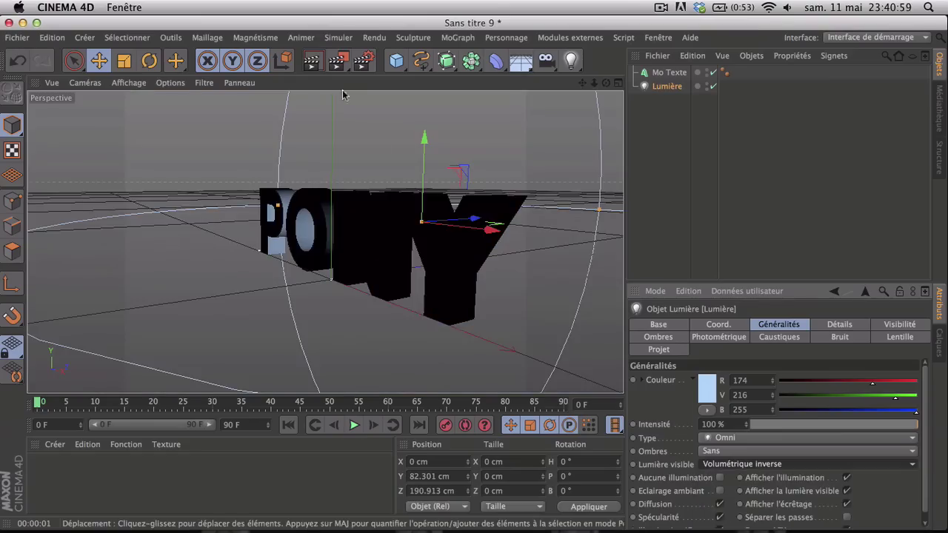
pyautogui.click(311, 61)
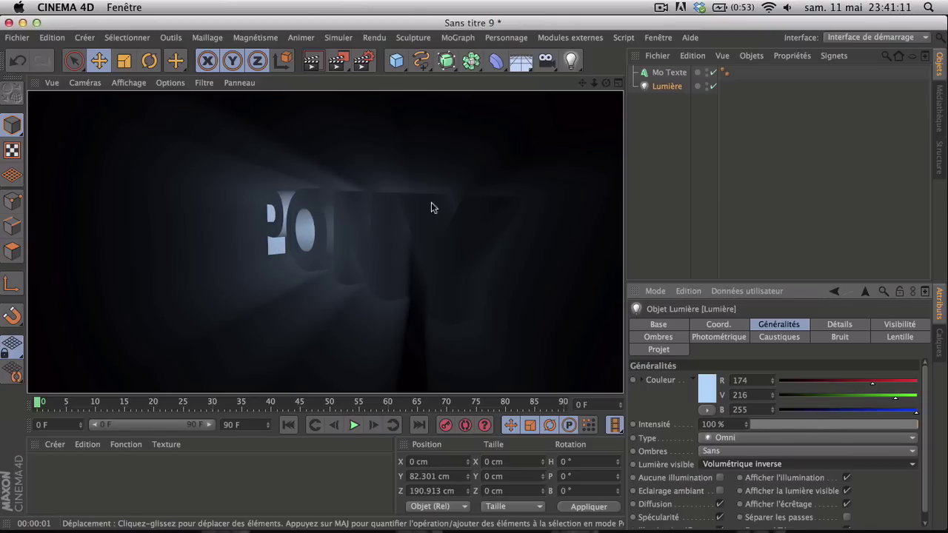
# Step: Shift the light to about X 4, Y 87, Z 199 cm and render the inverse volumetric effect from the front
pyautogui.moveTo(518, 155); pyautogui.dragTo(527, 148)
pyautogui.moveTo(606, 83); pyautogui.dragTo(325, 242)
pyautogui.click(314, 62)
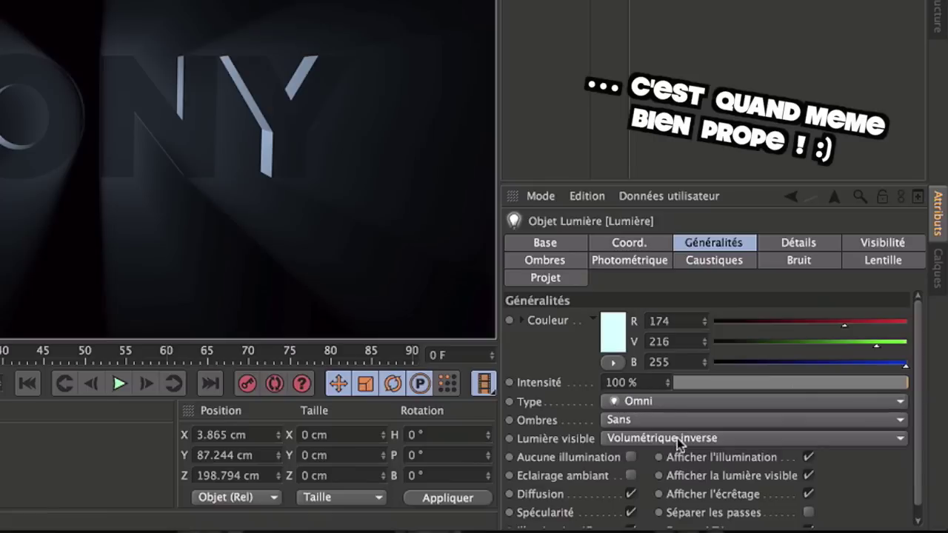
# Step: Return the visible light option to Volumétrique and move the light to about Y 24 cm, Z 276 cm behind the text
pyautogui.click(745, 465)
pyautogui.click(757, 501)
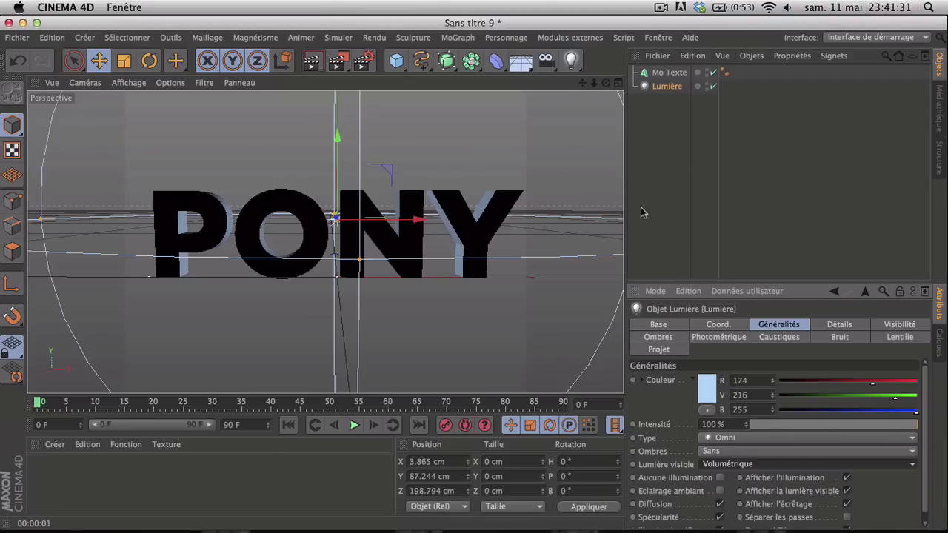
pyautogui.moveTo(606, 83); pyautogui.dragTo(325, 242)
pyautogui.moveTo(533, 228); pyautogui.dragTo(585, 233)
pyautogui.moveTo(509, 194); pyautogui.dragTo(508, 235)
pyautogui.moveTo(606, 83); pyautogui.dragTo(324, 241)
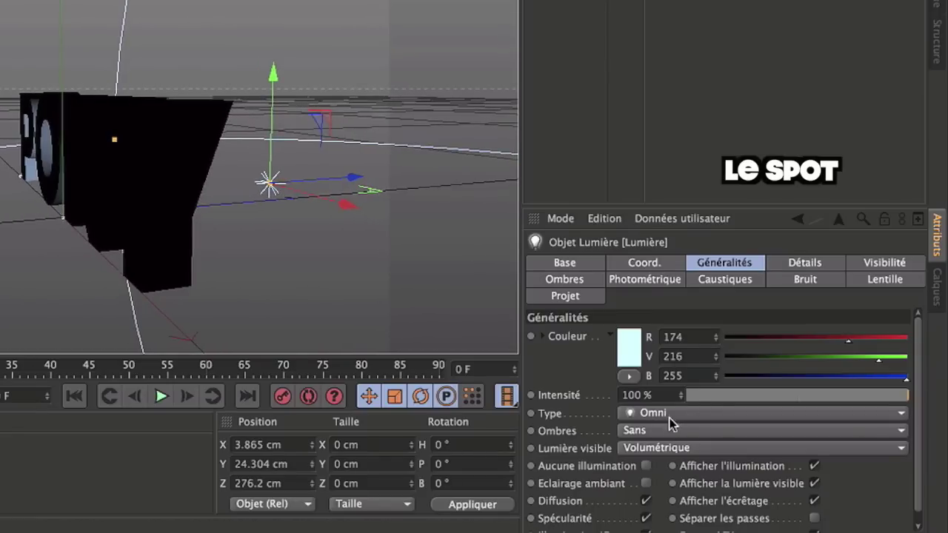
# Step: Change the light's type to Spot and rotate its pitch to about 180° so it points at the text
pyautogui.click(670, 416)
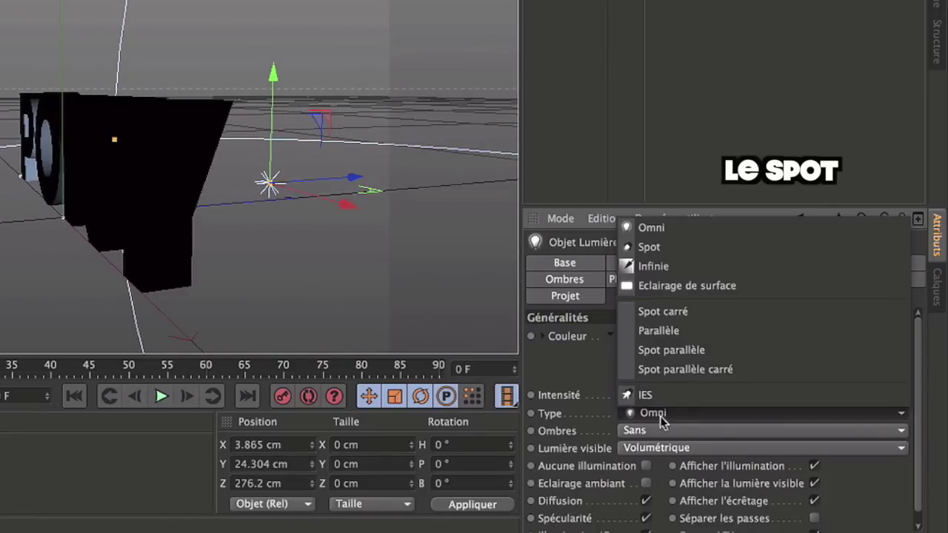
pyautogui.click(673, 247)
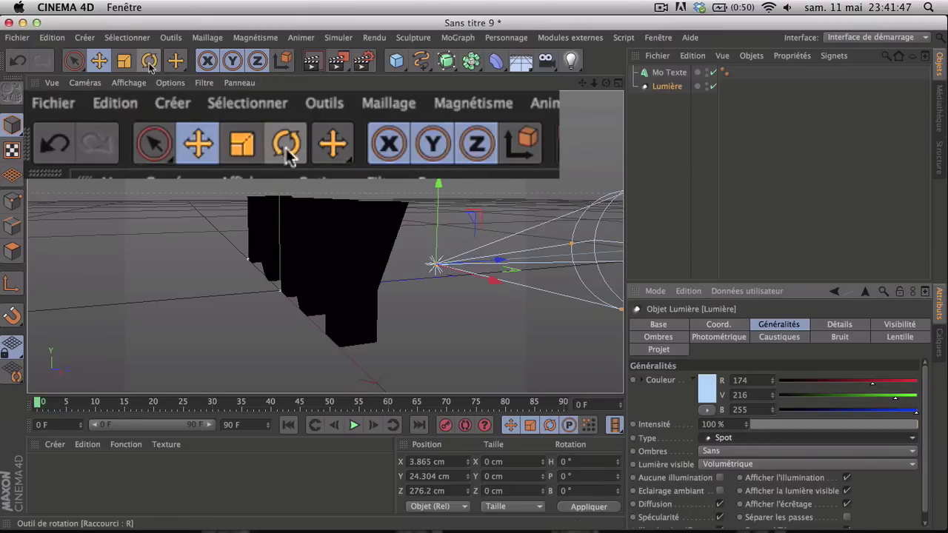
pyautogui.click(149, 62)
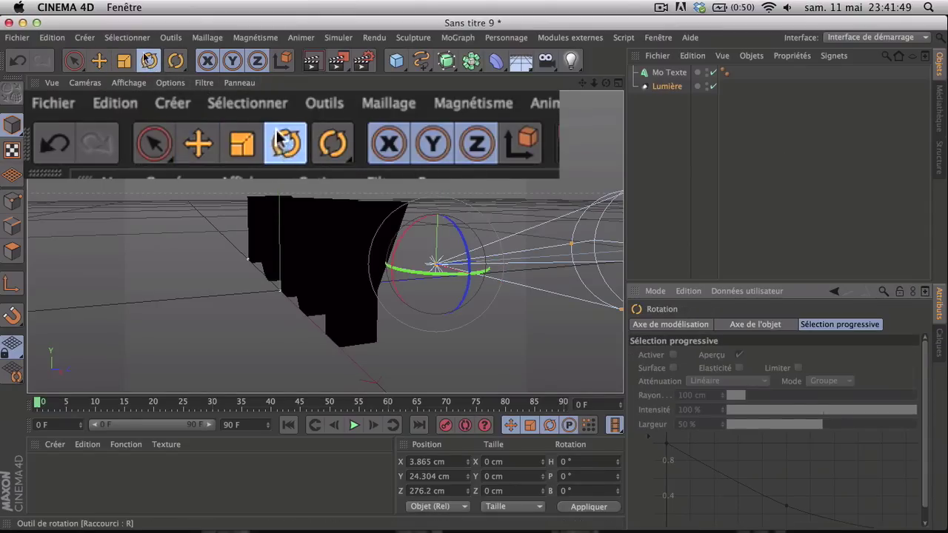
pyautogui.moveTo(412, 229); pyautogui.dragTo(459, 305)
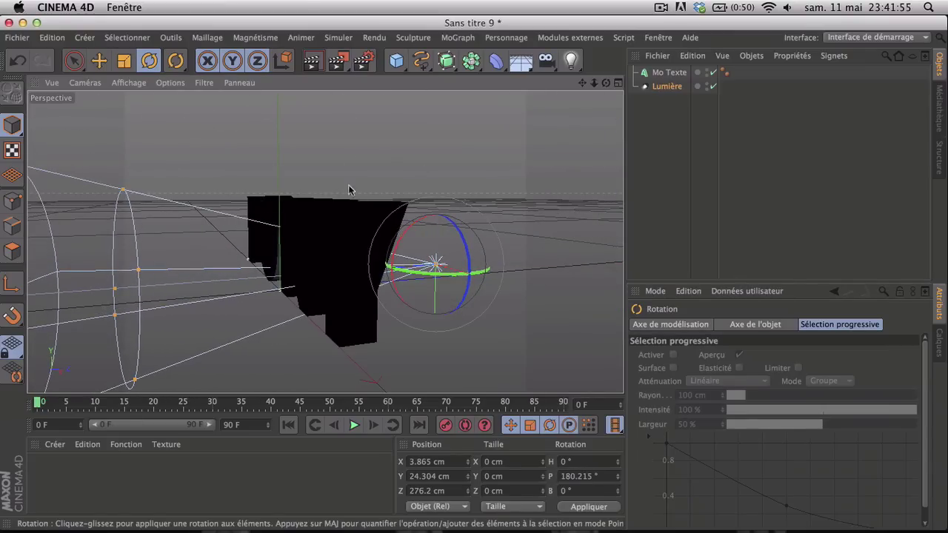
# Step: Move the spot farther behind the text to about Y 4 cm, Z 415 cm and tilt its pitch to about 173°
pyautogui.click(99, 60)
pyautogui.moveTo(435, 260); pyautogui.dragTo(469, 254)
pyautogui.click(149, 60)
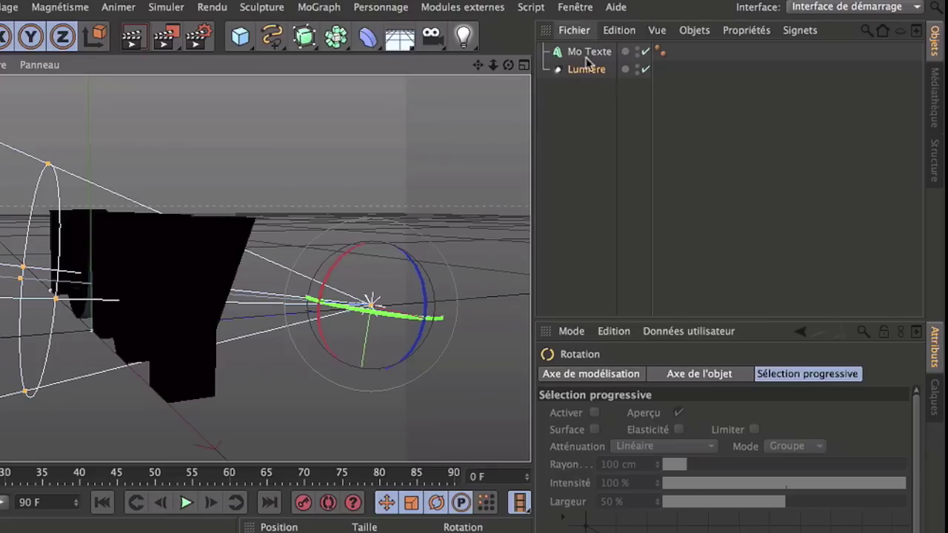
# Step: Widen the spot's external angle to 83° and return to the light's general settings
pyautogui.click(667, 86)
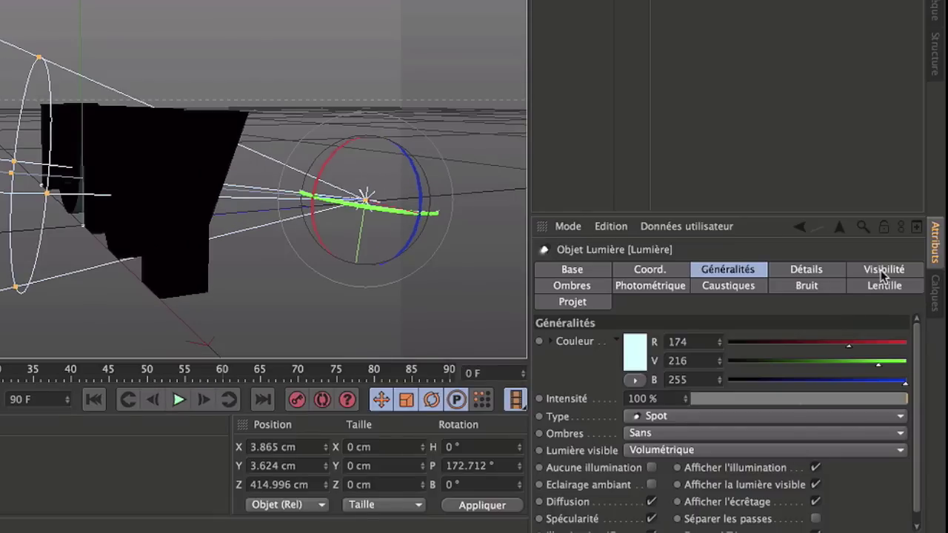
pyautogui.click(813, 271)
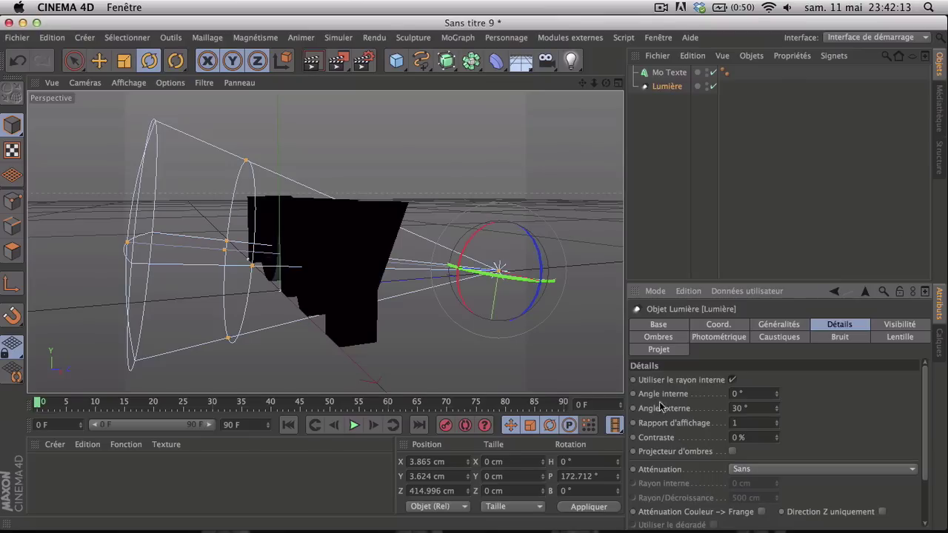
pyautogui.moveTo(777, 414)
pyautogui.mouseDown()
pyautogui.moveTo(777, 369)
pyautogui.moveTo(777, 400)
pyautogui.mouseUp()
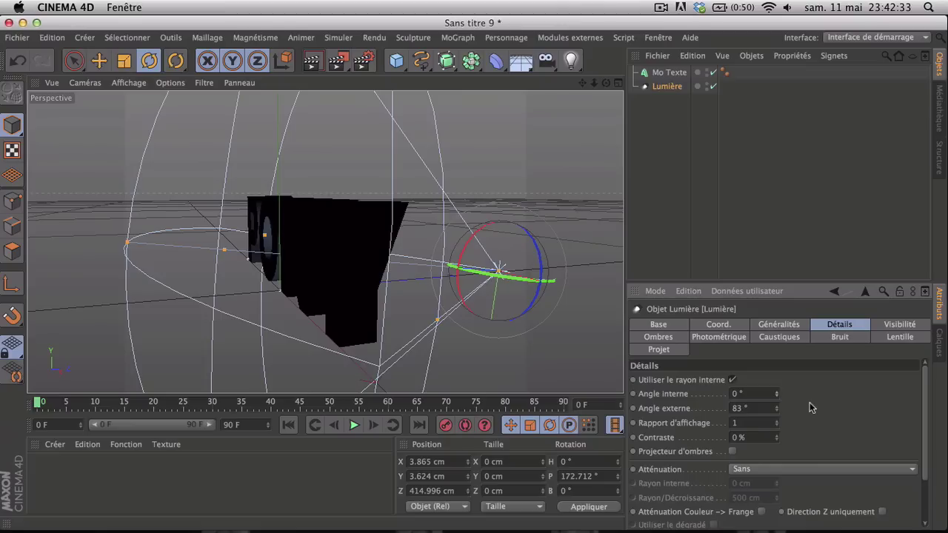
pyautogui.click(792, 327)
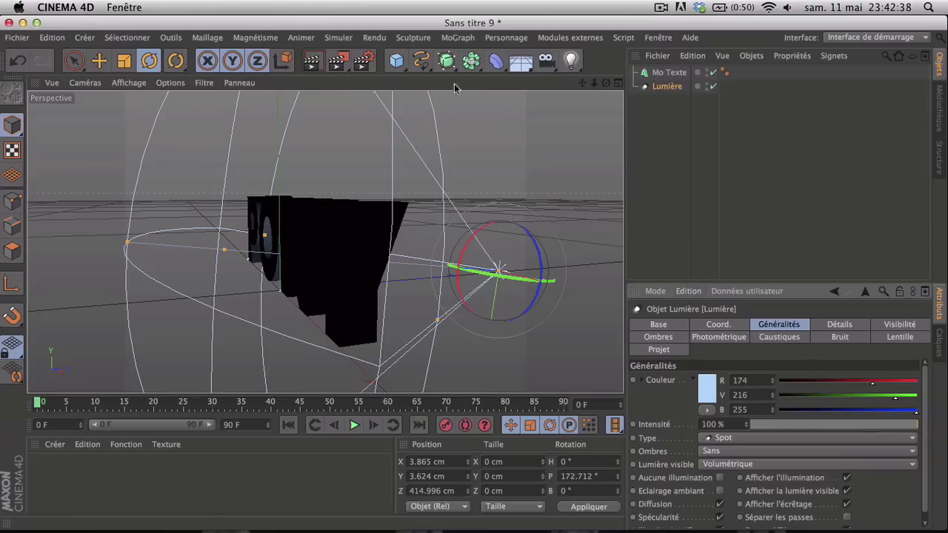
# Step: Extend the spot's visible light to an external distance of 830 cm and render the view before and after
pyautogui.click(312, 60)
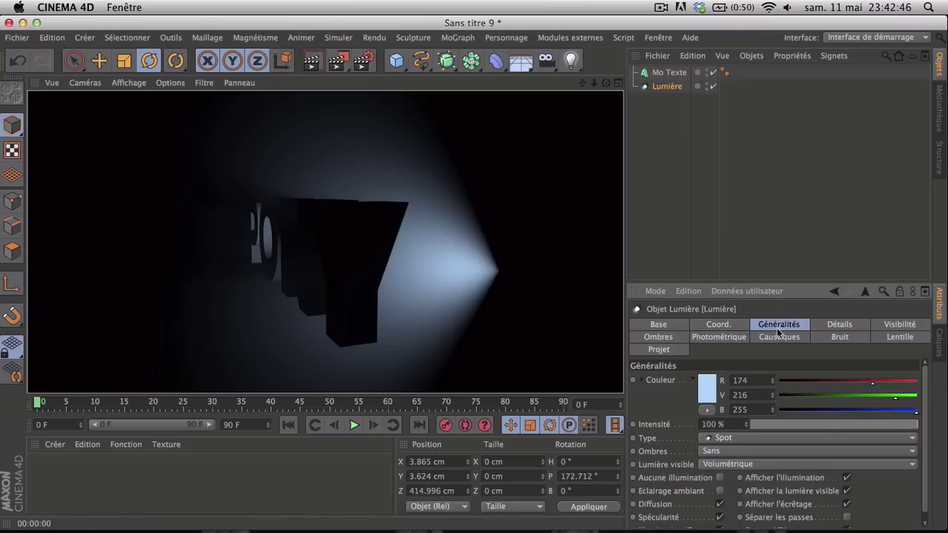
pyautogui.click(898, 325)
pyautogui.moveTo(779, 474); pyautogui.dragTo(779, 465)
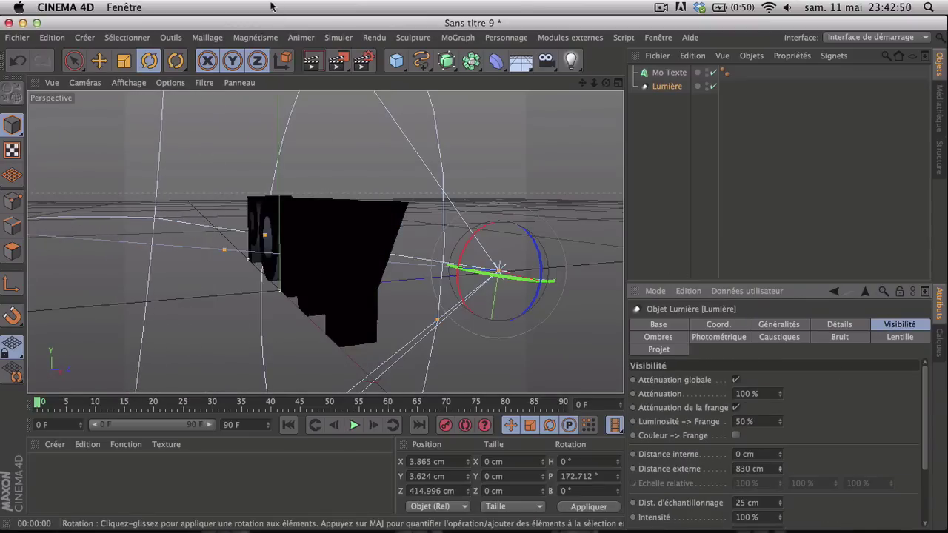
pyautogui.click(311, 61)
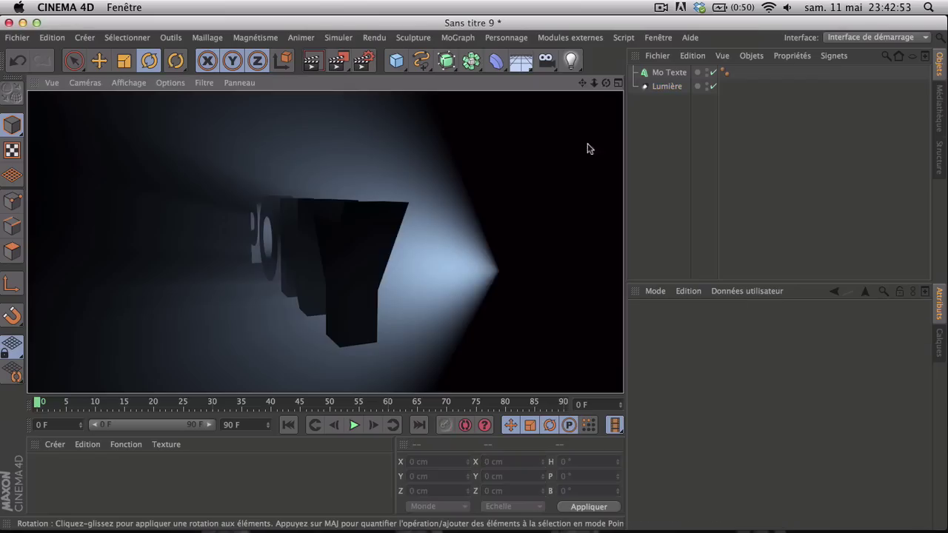
# Step: Render the PONY text from a front view with the spot shining from behind
pyautogui.moveTo(606, 83); pyautogui.dragTo(565, 87)
pyautogui.moveTo(583, 83); pyautogui.dragTo(598, 112)
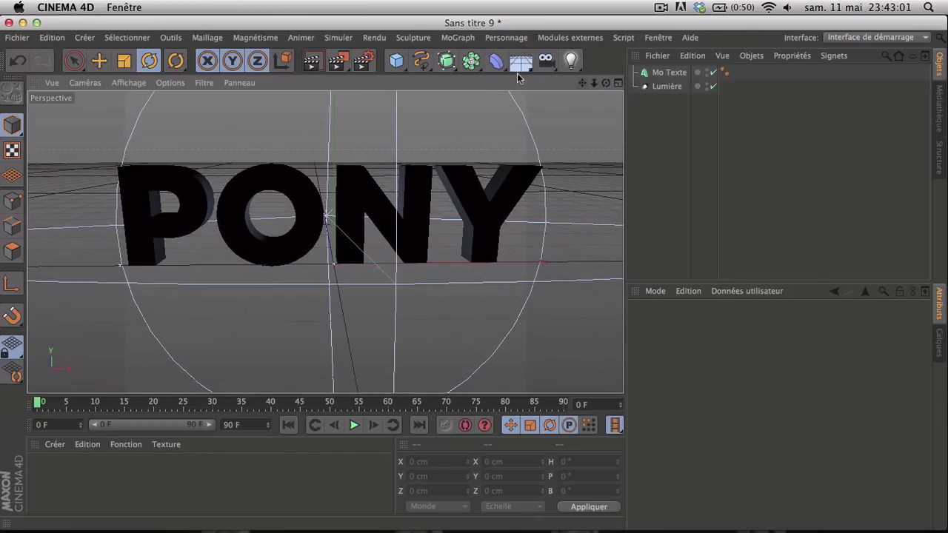
pyautogui.click(318, 65)
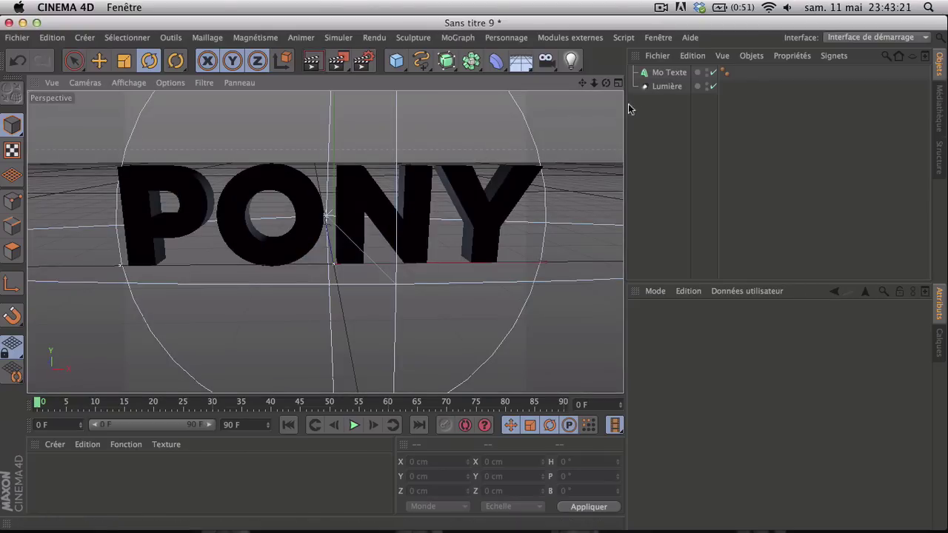
# Step: Change the type of the light behind the text back to Omni and render the view
pyautogui.click(666, 86)
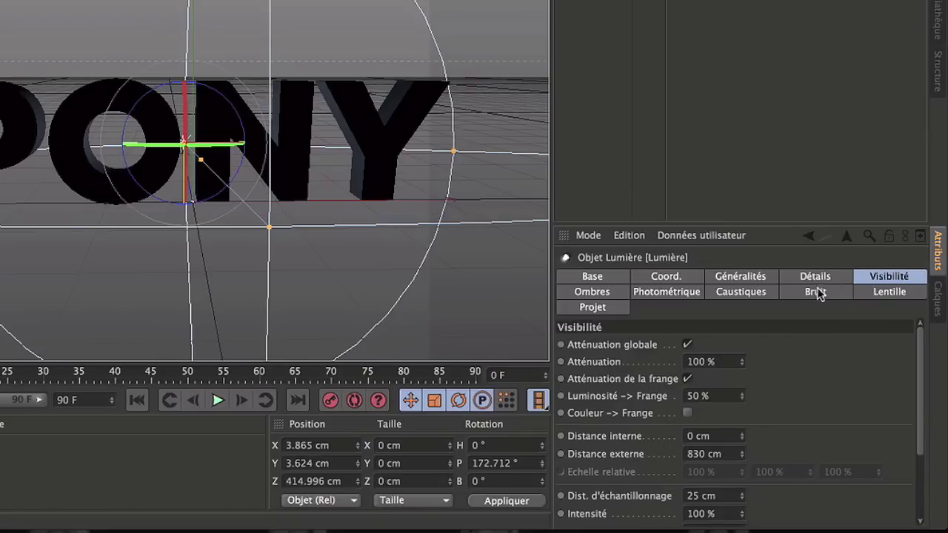
pyautogui.click(744, 279)
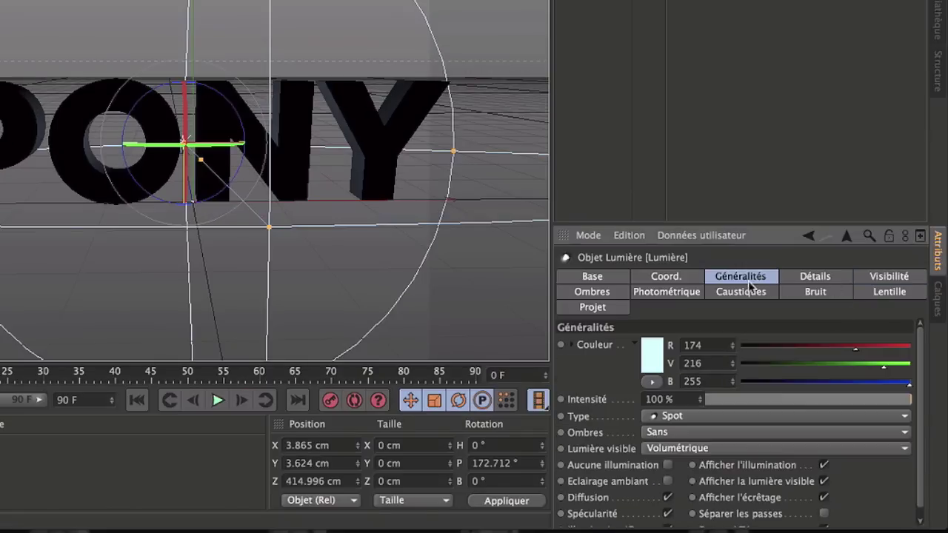
pyautogui.click(733, 416)
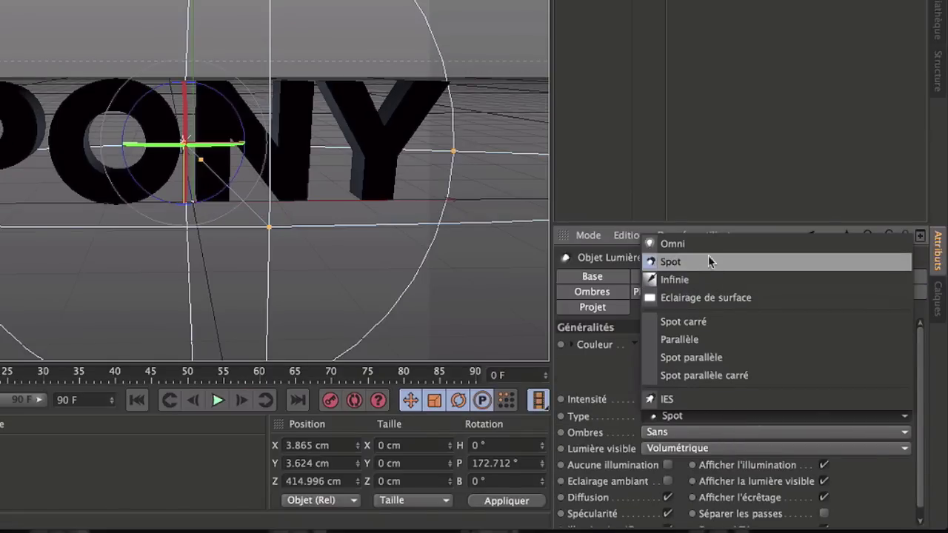
pyautogui.click(710, 244)
pyautogui.click(312, 61)
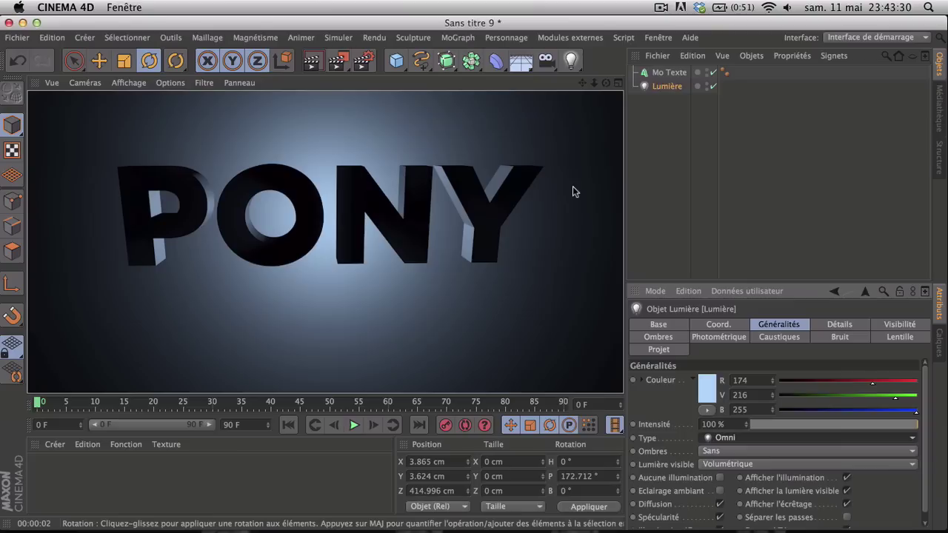
pyautogui.click(586, 114)
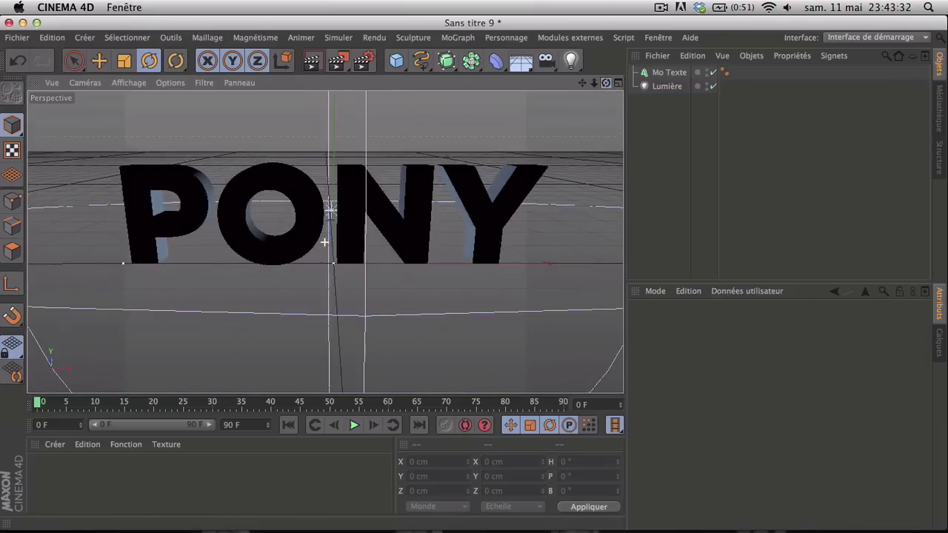
# Step: Tint the back light peach with R 255, V 195, B 156 and render the view
pyautogui.click(639, 89)
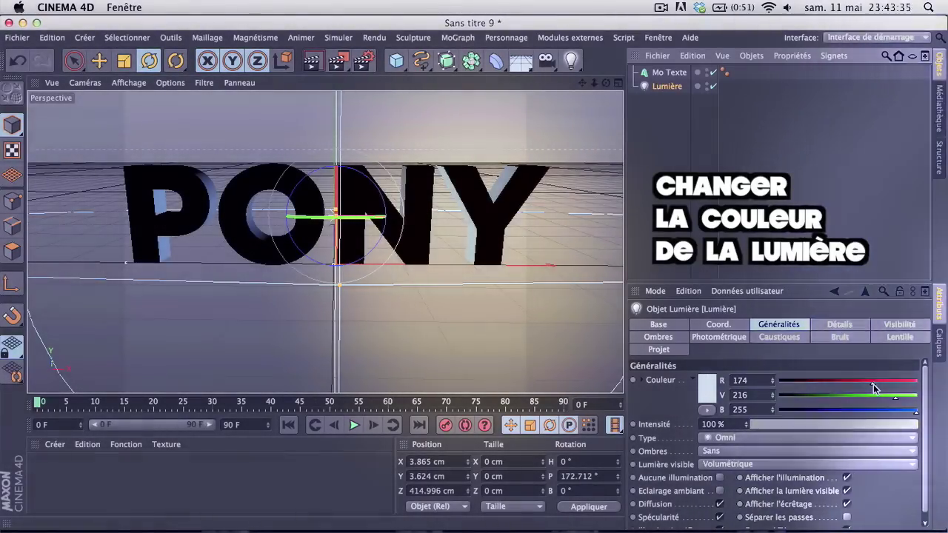
pyautogui.moveTo(874, 388); pyautogui.dragTo(861, 417)
pyautogui.click(312, 61)
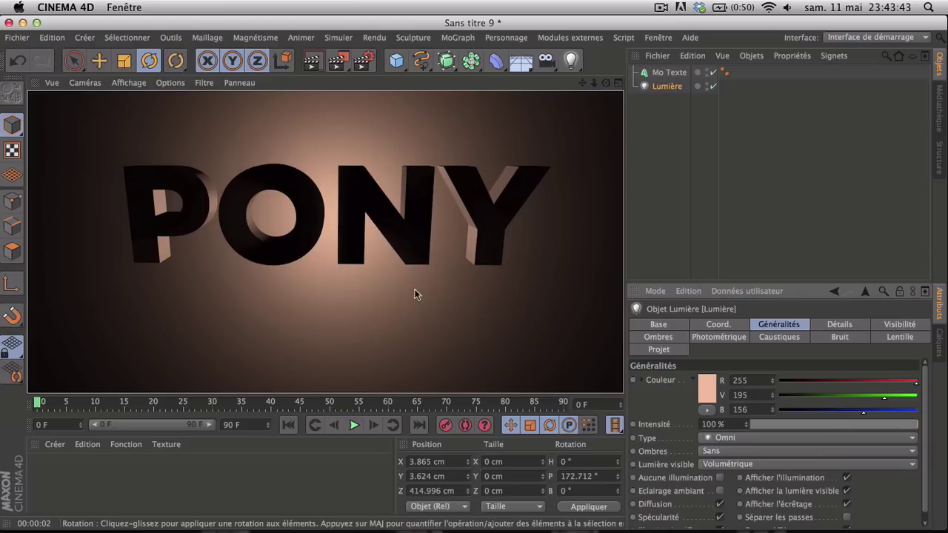
pyautogui.click(685, 215)
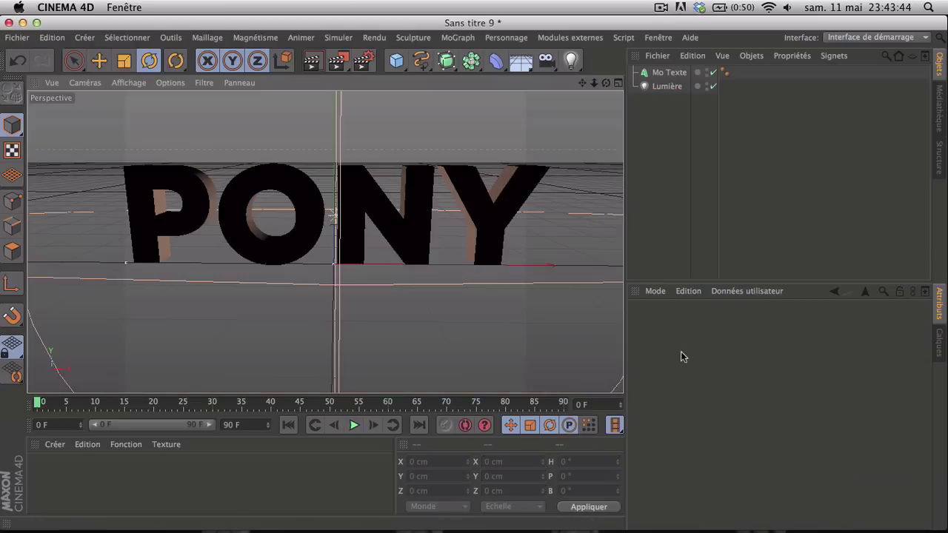
# Step: Pick a purple colour for the back light, R 212, V 93, B 230, and render the view
pyautogui.click(666, 86)
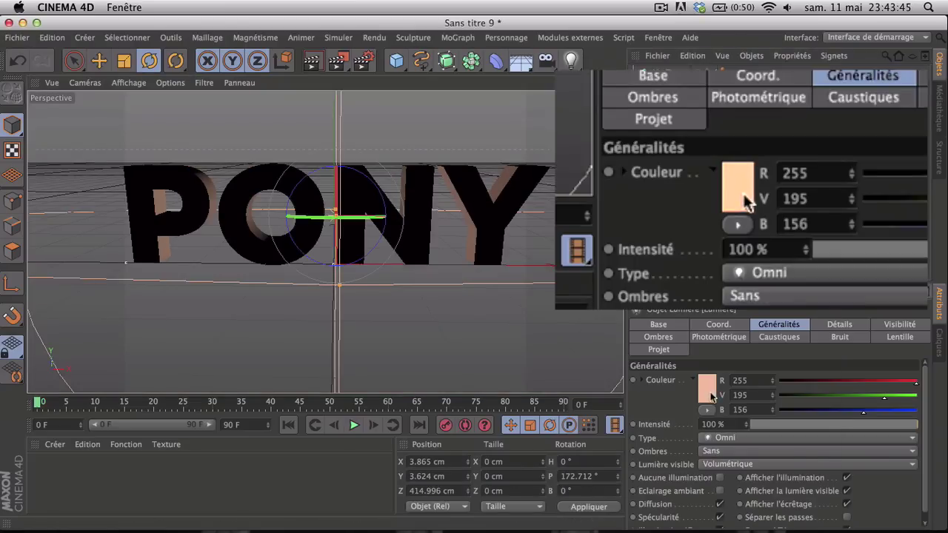
pyautogui.click(699, 383)
pyautogui.moveTo(711, 118); pyautogui.dragTo(882, 138)
pyautogui.moveTo(736, 180); pyautogui.dragTo(693, 137)
pyautogui.click(736, 447)
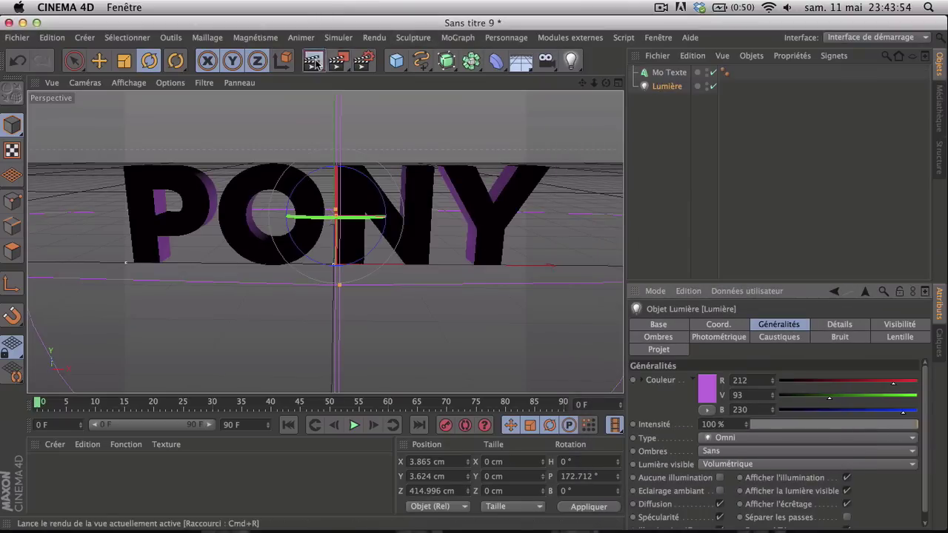
pyautogui.press('super+r')
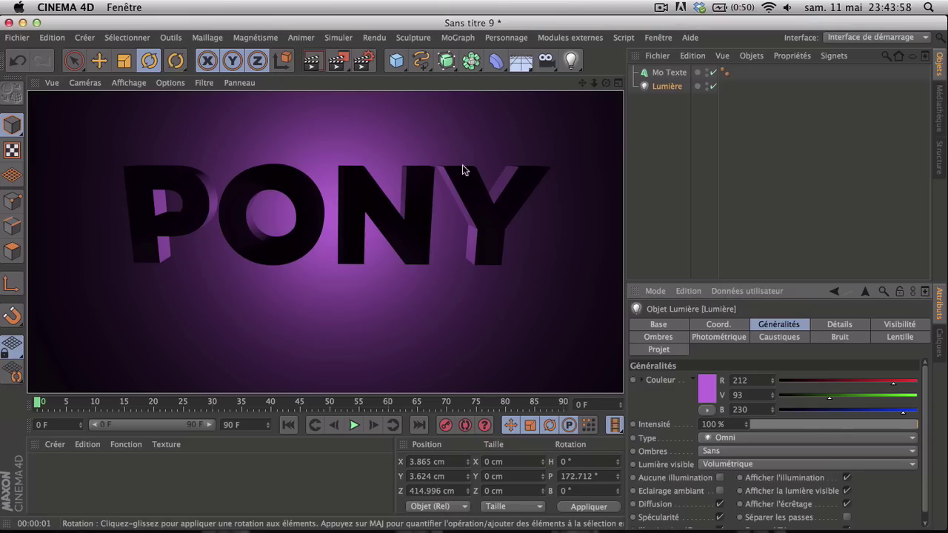
pyautogui.click(511, 279)
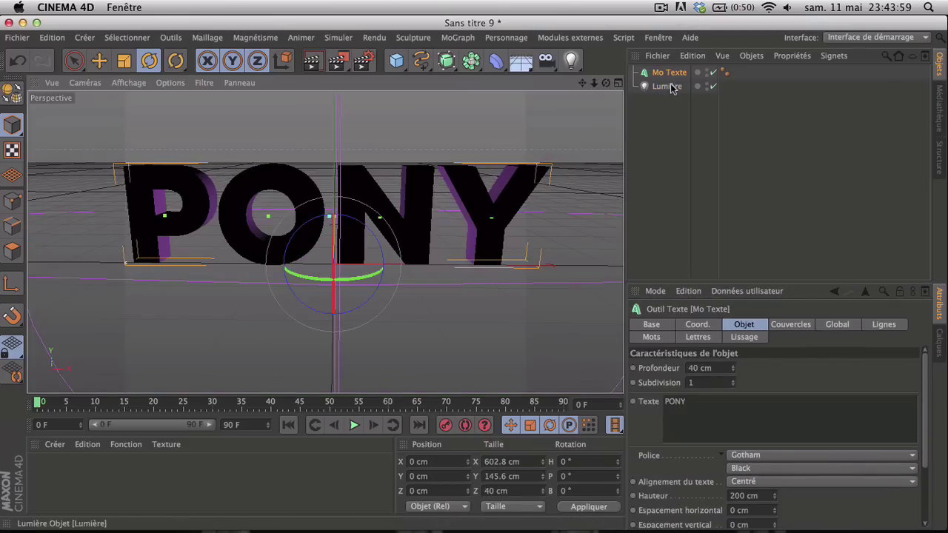
# Step: Pick a dark yellow for the back light, R 178, V 168, B 56, and render the view
pyautogui.click(673, 87)
pyautogui.click(714, 387)
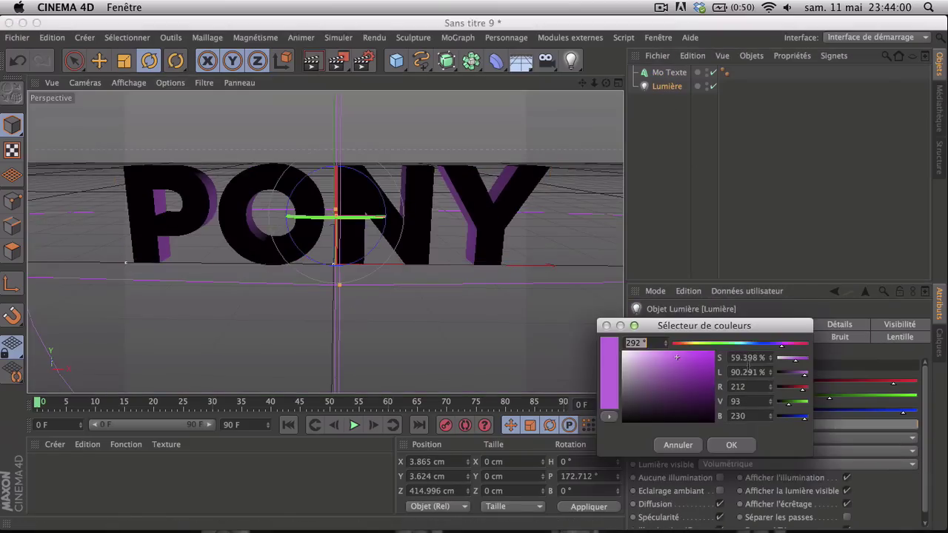
pyautogui.click(698, 346)
pyautogui.moveTo(676, 383)
pyautogui.mouseDown()
pyautogui.moveTo(670, 390)
pyautogui.moveTo(685, 375)
pyautogui.mouseUp()
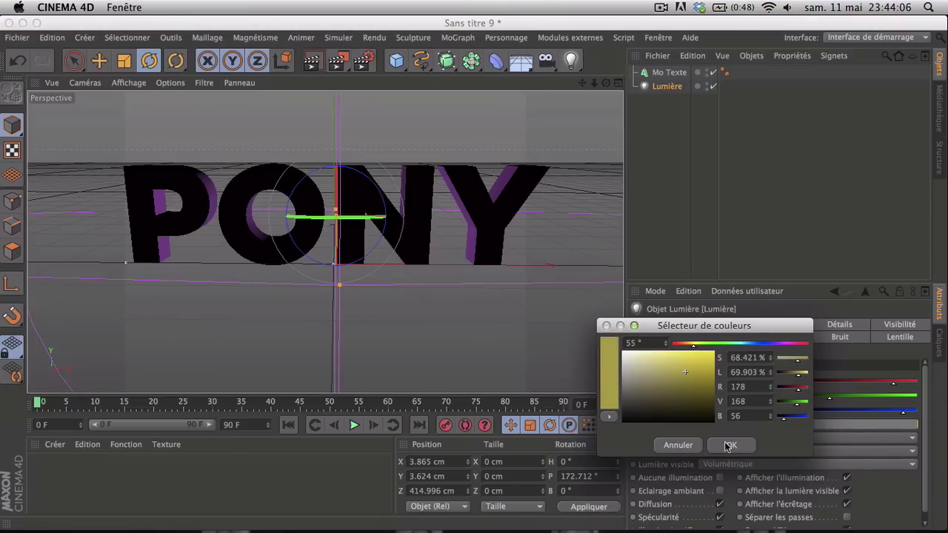
pyautogui.click(729, 445)
pyautogui.click(311, 60)
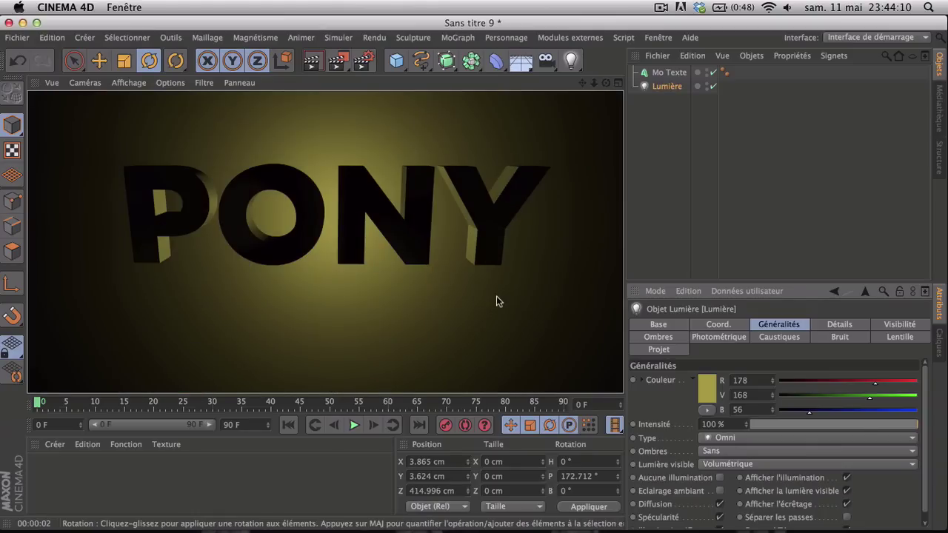
# Step: Set the back light's colour to light blue with R 164, V 208, B 255
pyautogui.click(517, 297)
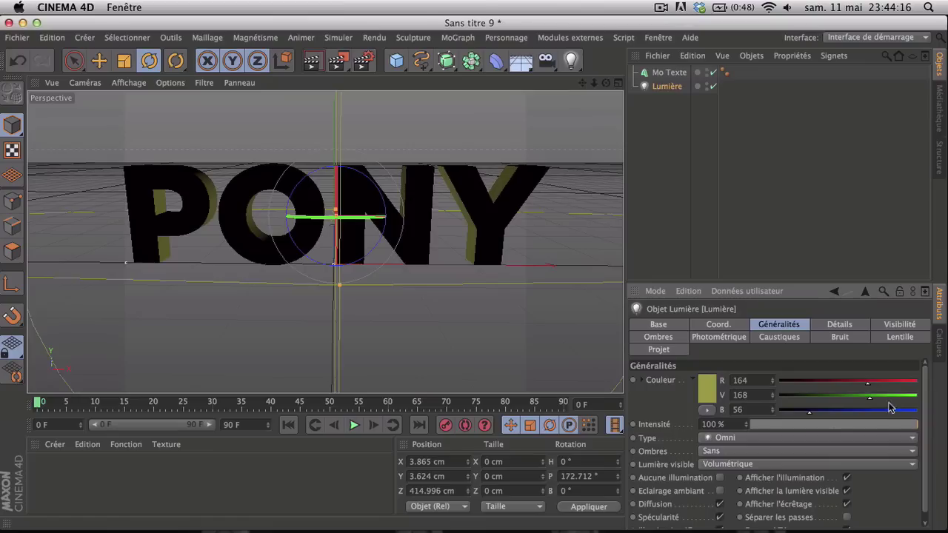
pyautogui.scroll(-1, 918, 410)
pyautogui.click(916, 403)
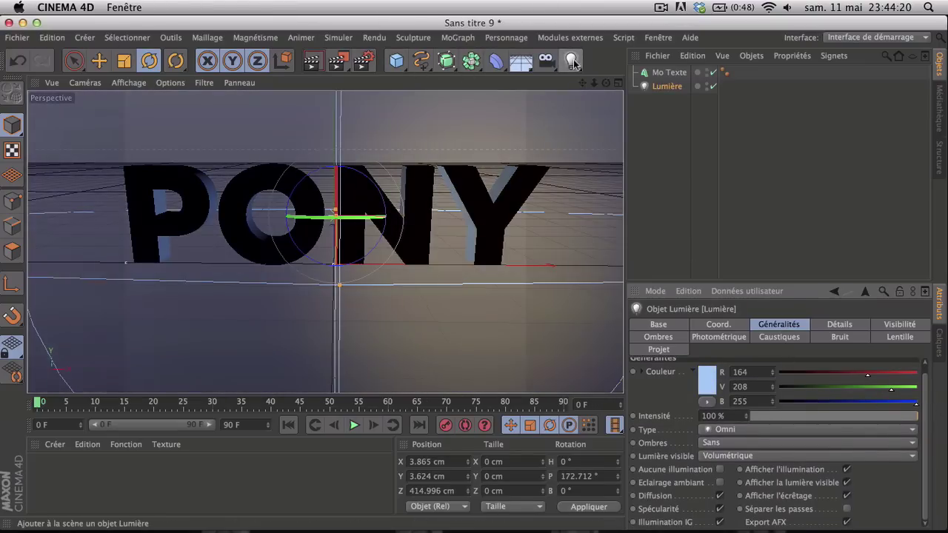
# Step: Add a second omni light, move it in front of the P to about X -203, Y 70, Z -212 cm, and render the view
pyautogui.click(572, 60)
pyautogui.click(599, 78)
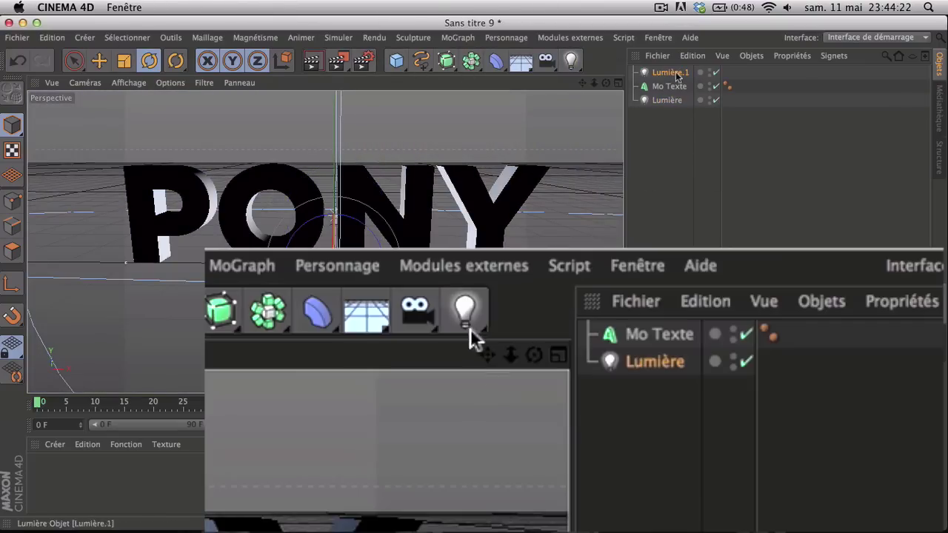
pyautogui.moveTo(607, 83); pyautogui.dragTo(498, 67)
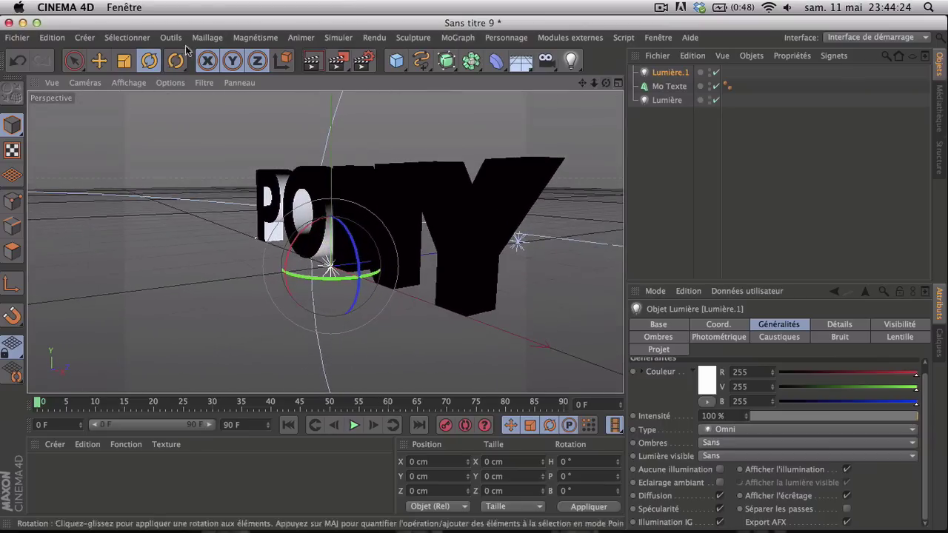
pyautogui.click(100, 62)
pyautogui.moveTo(331, 232); pyautogui.dragTo(148, 216)
pyautogui.moveTo(606, 83); pyautogui.dragTo(688, 83)
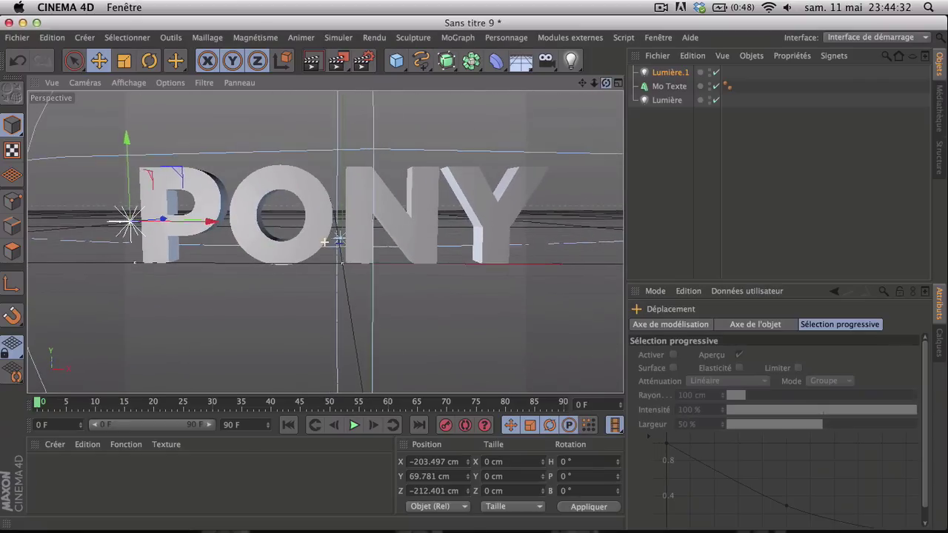
pyautogui.click(312, 61)
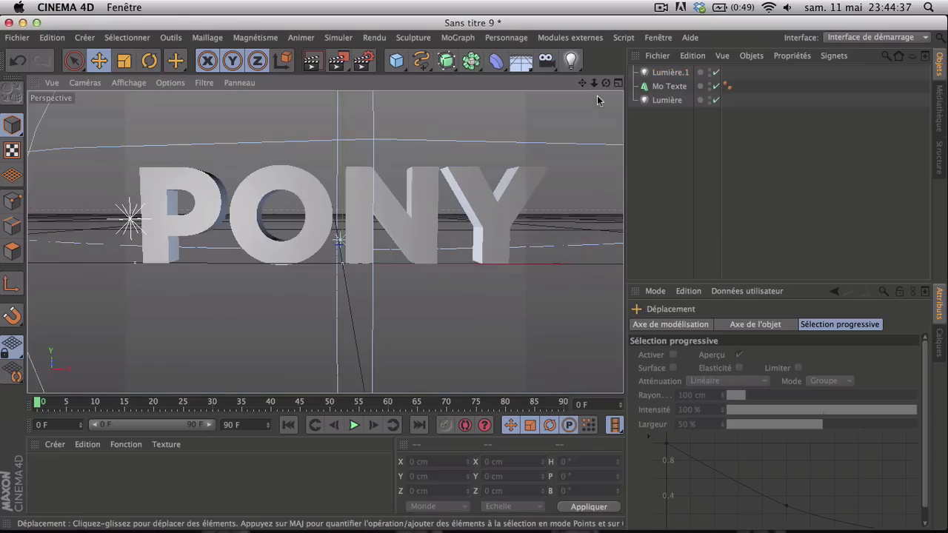
pyautogui.click(546, 138)
# Step: Colour the front light blue to match the background light, R 120, V 181, B 255, and render the view
pyautogui.moveTo(606, 84); pyautogui.dragTo(609, 99)
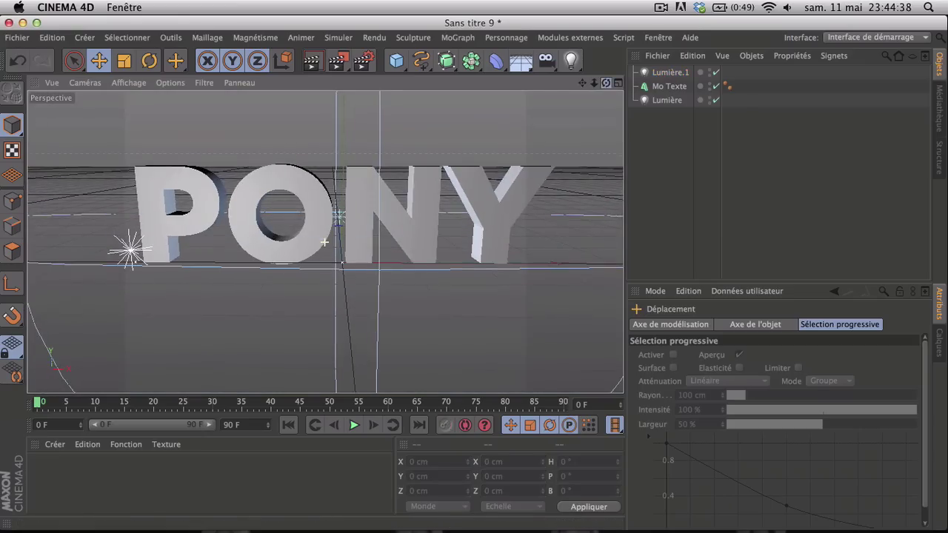
pyautogui.click(671, 72)
pyautogui.moveTo(857, 360); pyautogui.dragTo(785, 356)
pyautogui.moveTo(846, 396); pyautogui.dragTo(870, 402)
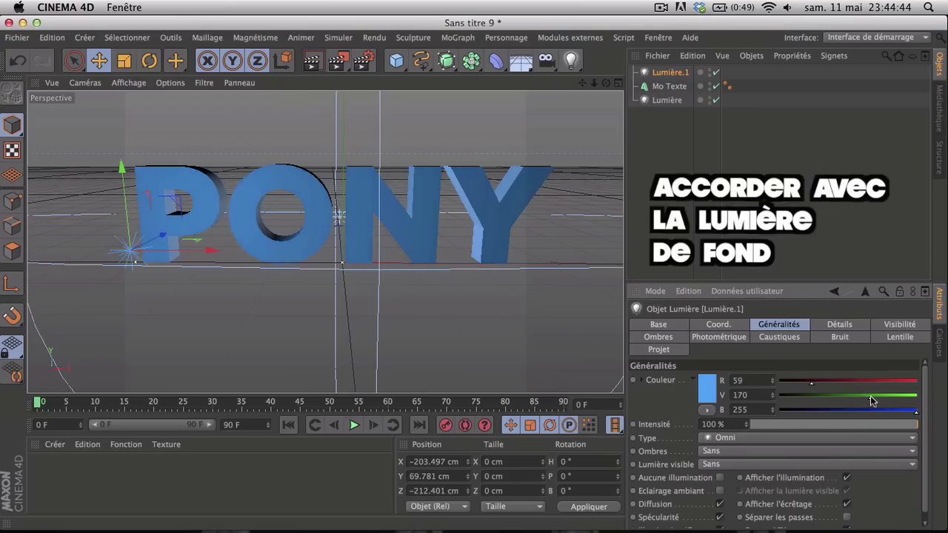
pyautogui.click(845, 385)
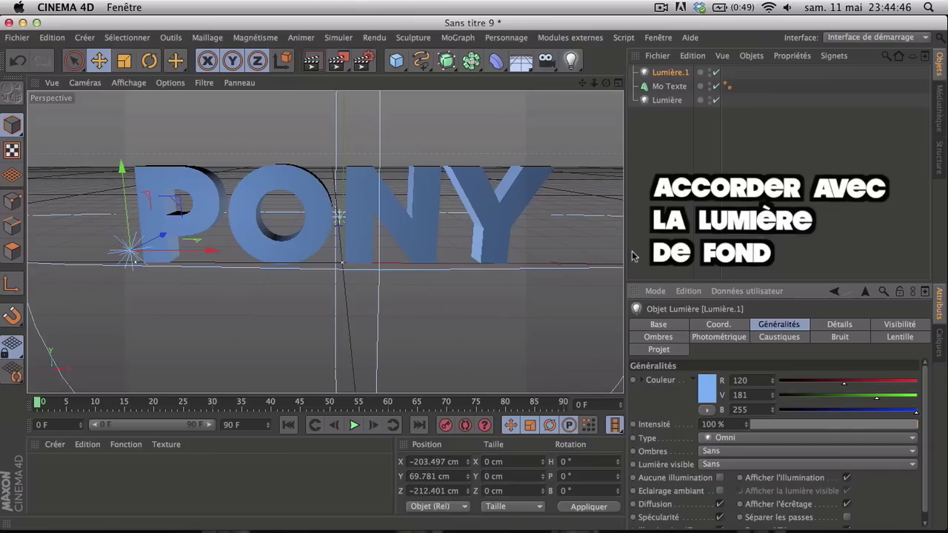
pyautogui.click(313, 63)
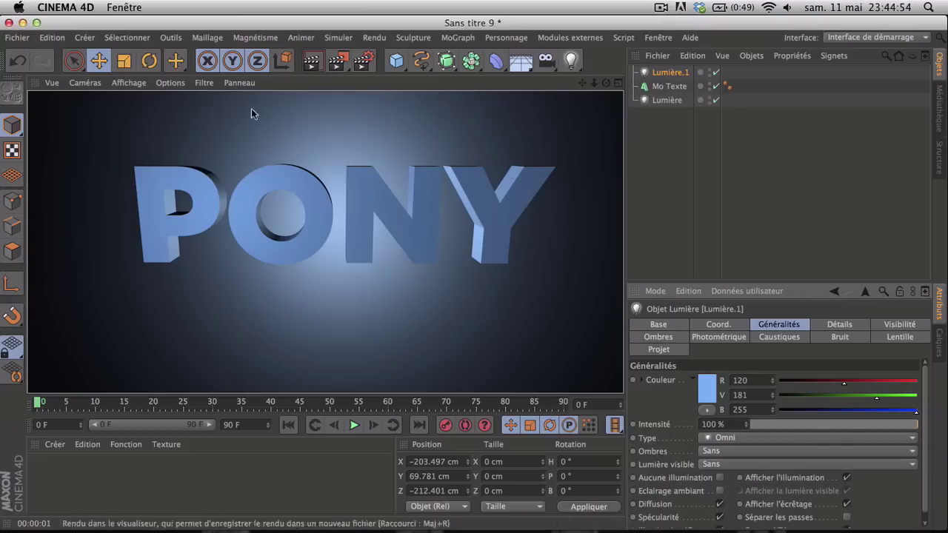
pyautogui.click(437, 162)
# Step: Set the front light's colour to pure red, R 255, V 0, B 0, and render the view
pyautogui.click(672, 73)
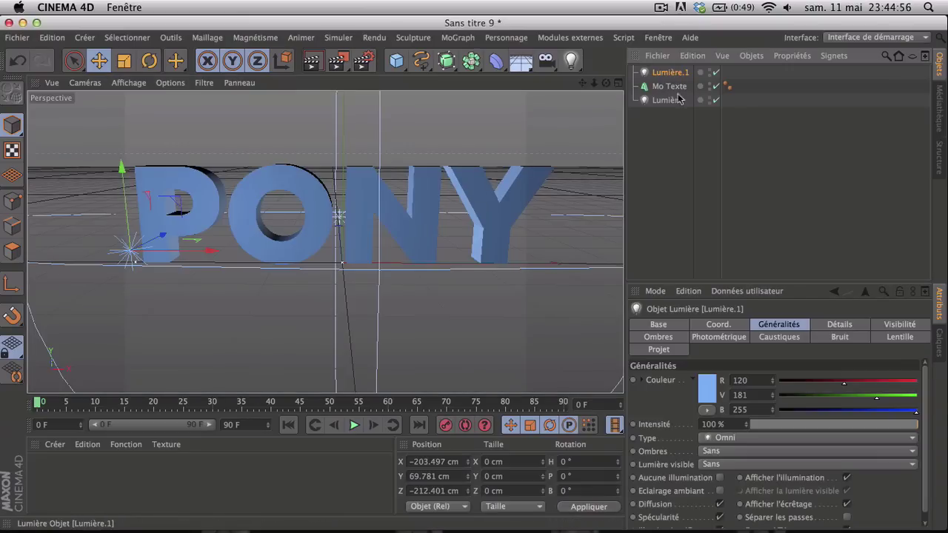
pyautogui.moveTo(848, 385); pyautogui.dragTo(777, 401)
pyautogui.moveTo(916, 413); pyautogui.dragTo(777, 412)
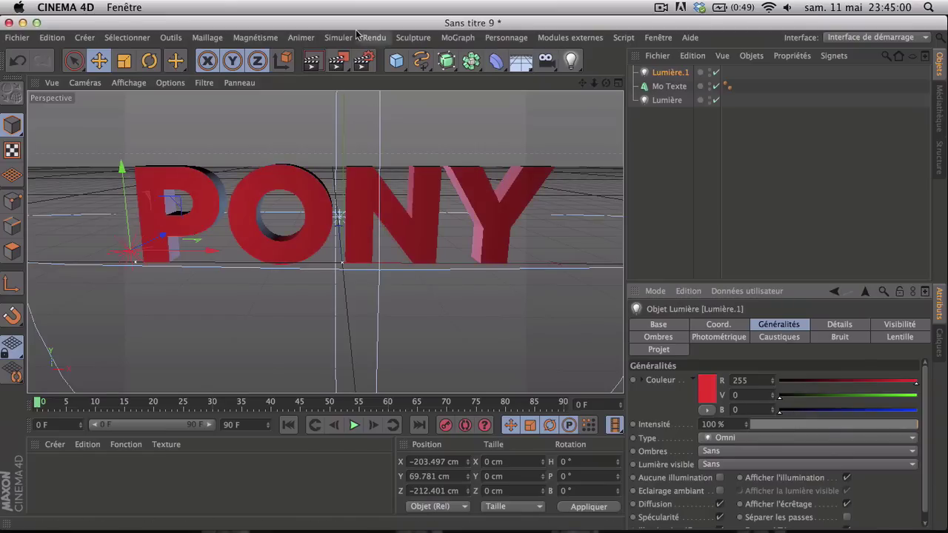
pyautogui.press('super+r')
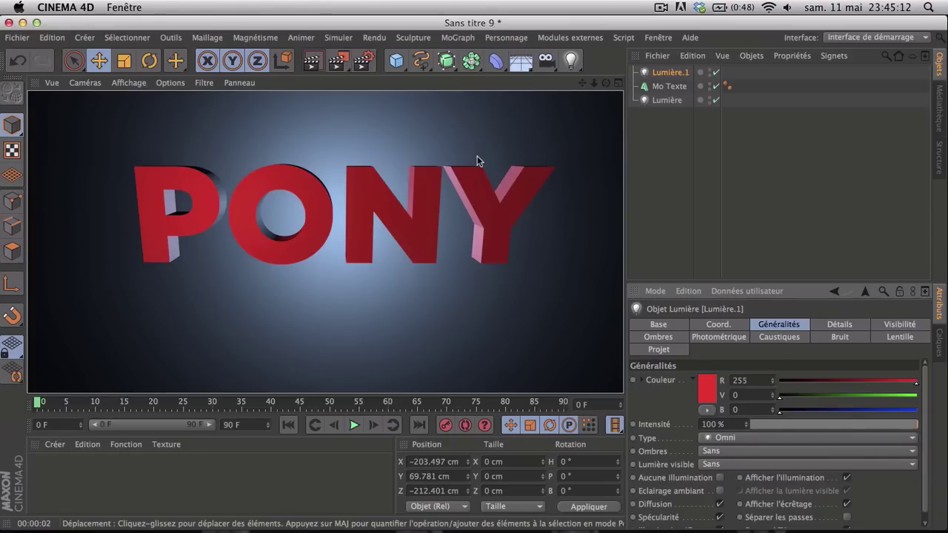
# Step: Select the back light, show its noise settings and render the text from an angled view
pyautogui.moveTo(606, 83); pyautogui.dragTo(518, 97)
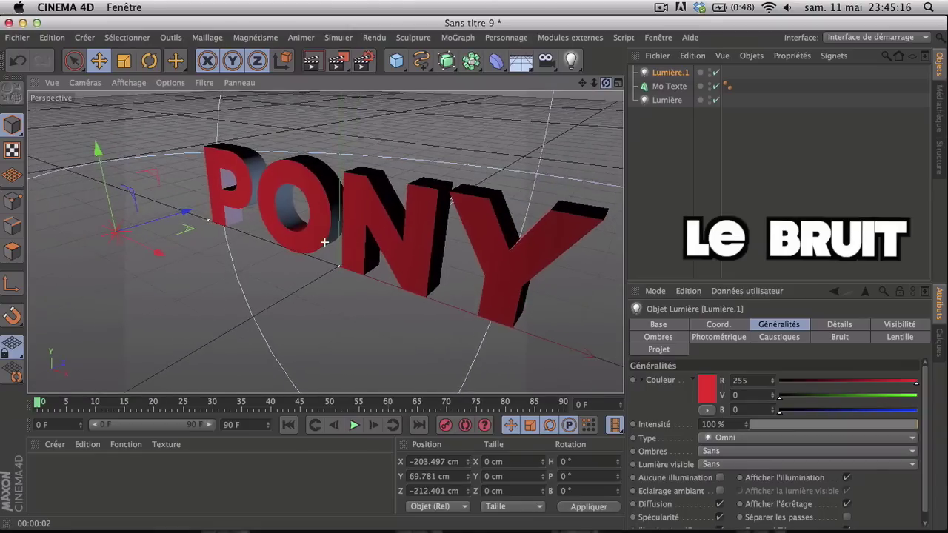
pyautogui.click(683, 105)
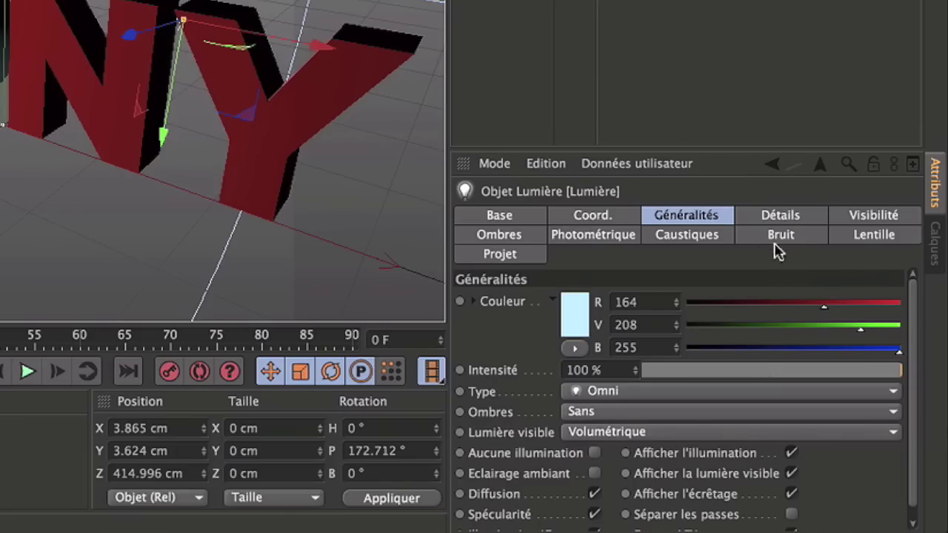
pyautogui.click(785, 245)
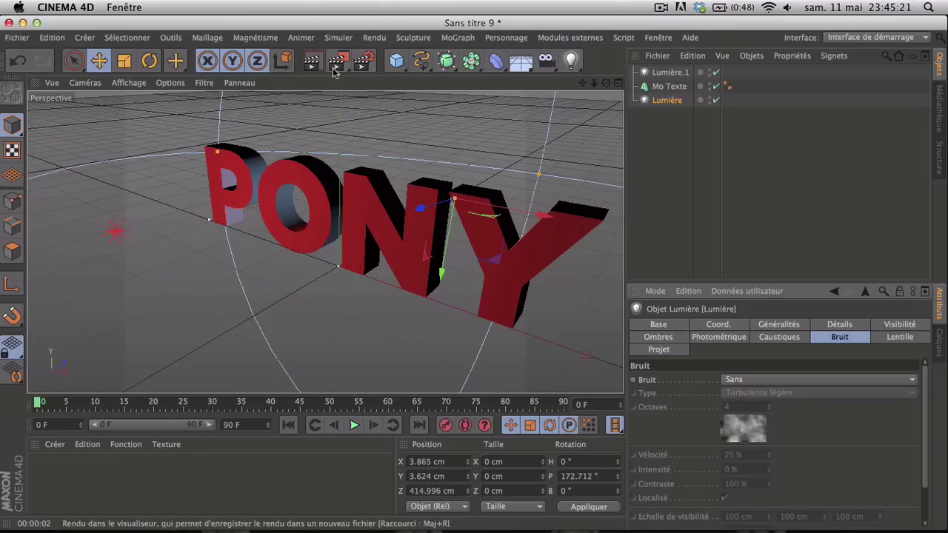
pyautogui.click(314, 62)
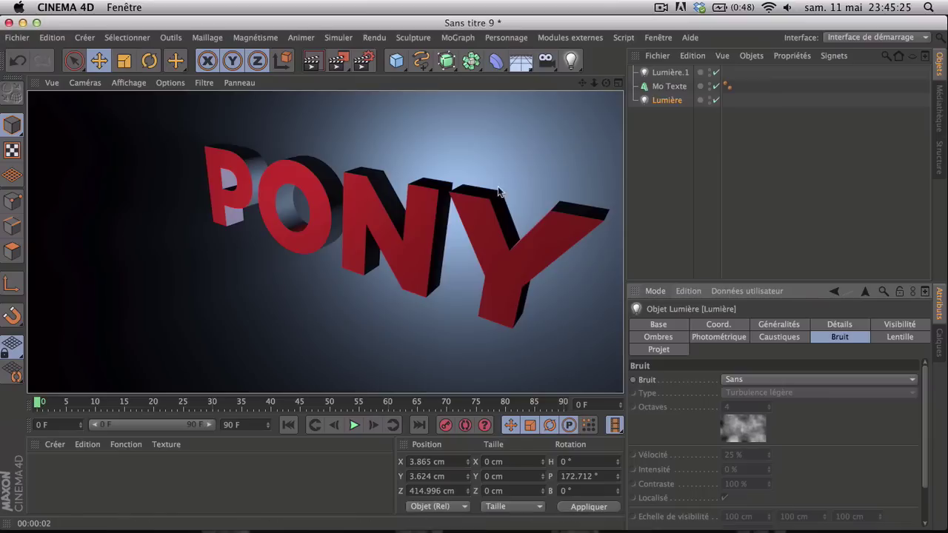
# Step: Set the back light's outer visibility distance to 1339 cm and render the view
pyautogui.click(679, 145)
pyautogui.click(669, 101)
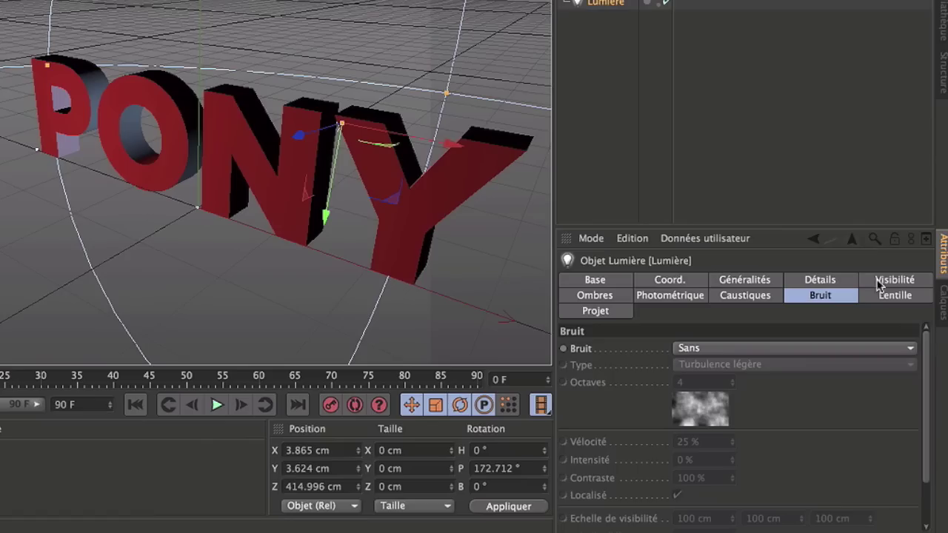
pyautogui.click(881, 281)
pyautogui.moveTo(747, 460); pyautogui.dragTo(747, 437)
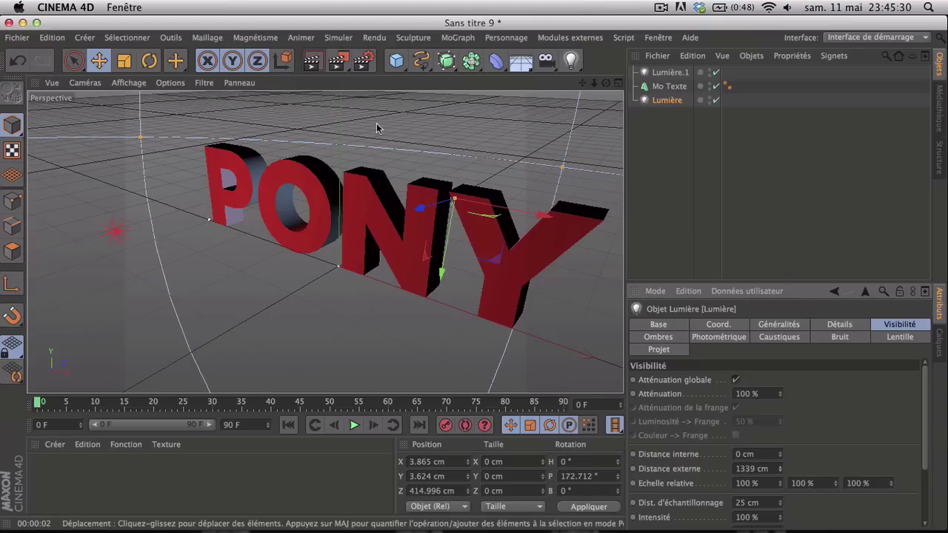
pyautogui.click(311, 60)
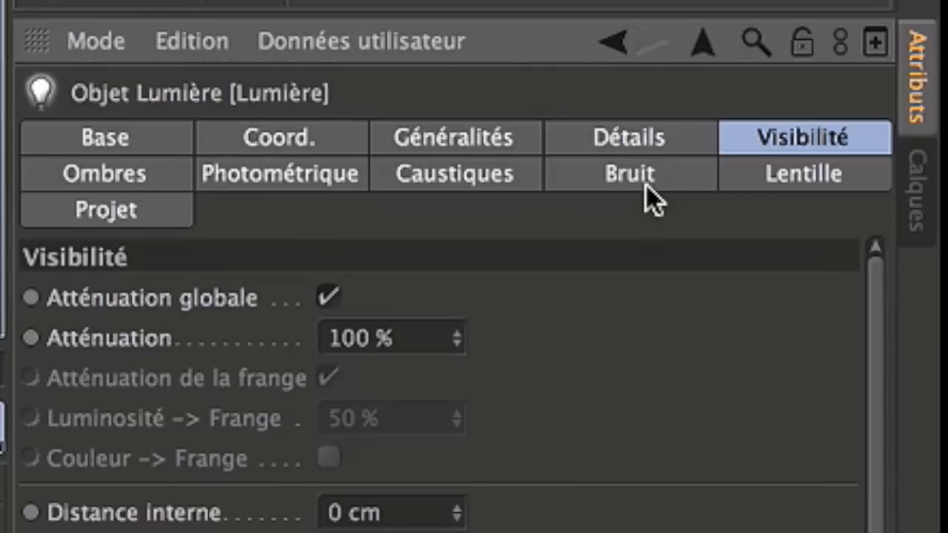
# Step: Apply noise to the back light's visibility (Visibilité) and render the view
pyautogui.click(645, 183)
pyautogui.click(546, 297)
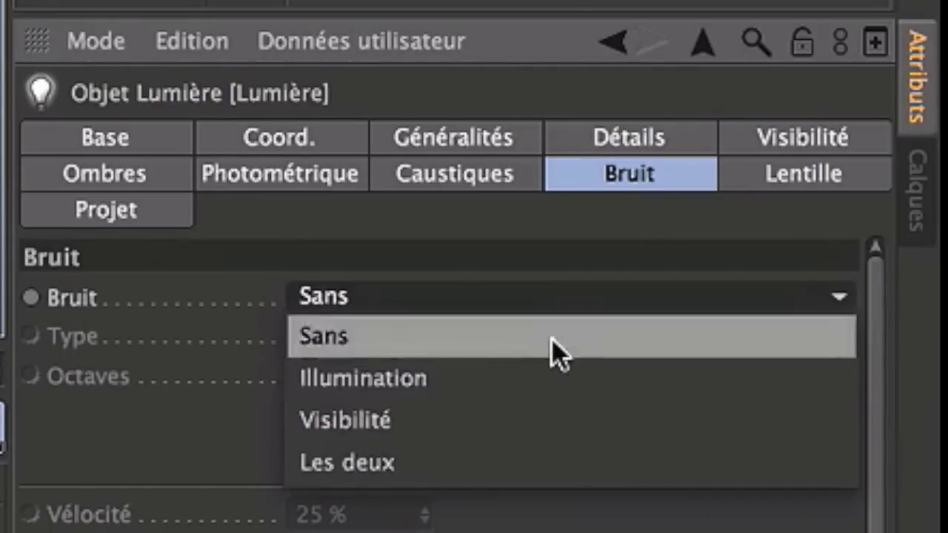
pyautogui.click(552, 413)
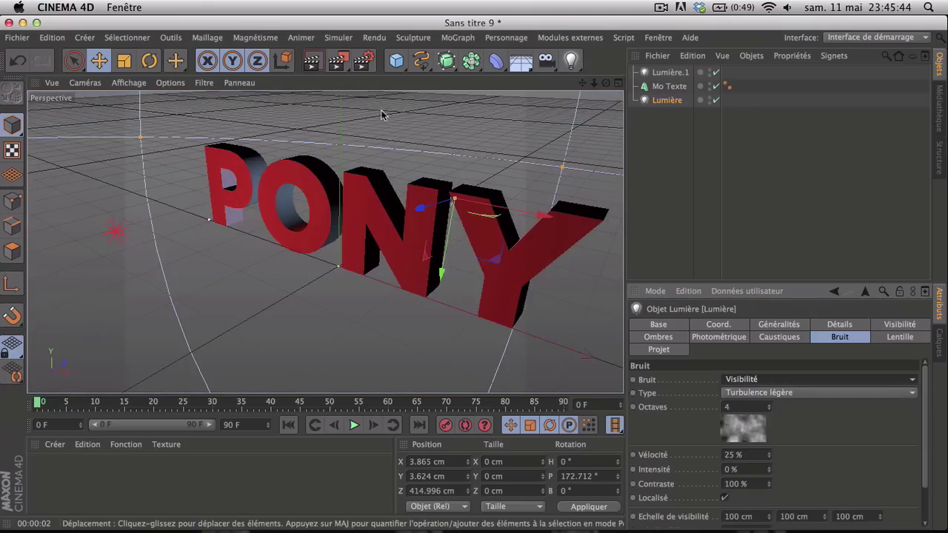
pyautogui.click(311, 61)
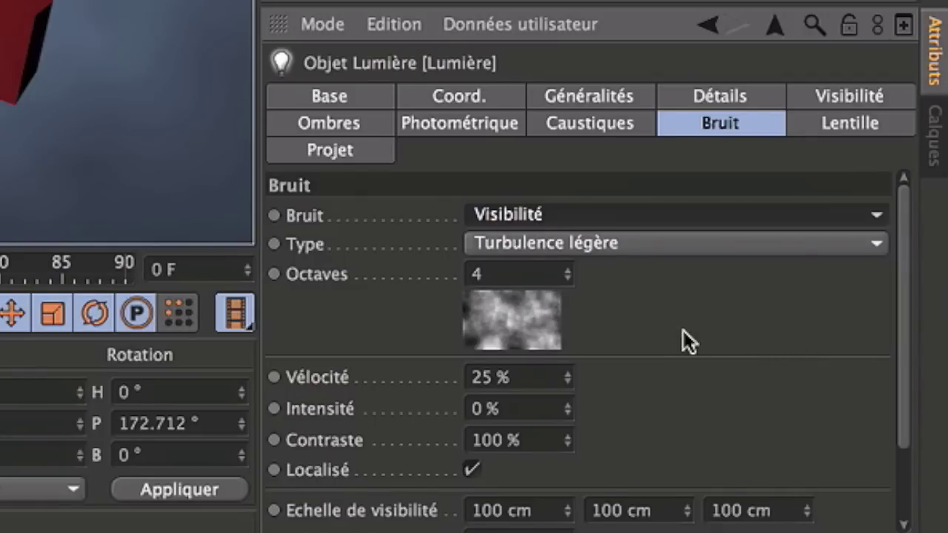
# Step: Set the back light's noise wind to 5 cm on the first axis and its wind velocity to 1 cm
pyautogui.scroll(-3, 688, 341)
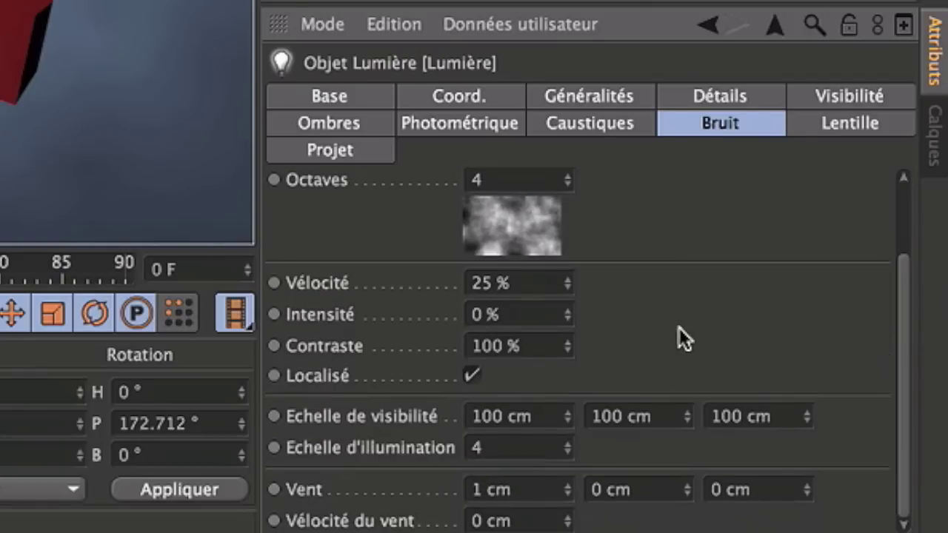
pyautogui.moveTo(568, 492); pyautogui.dragTo(571, 487)
pyautogui.click(568, 486)
pyautogui.click(569, 518)
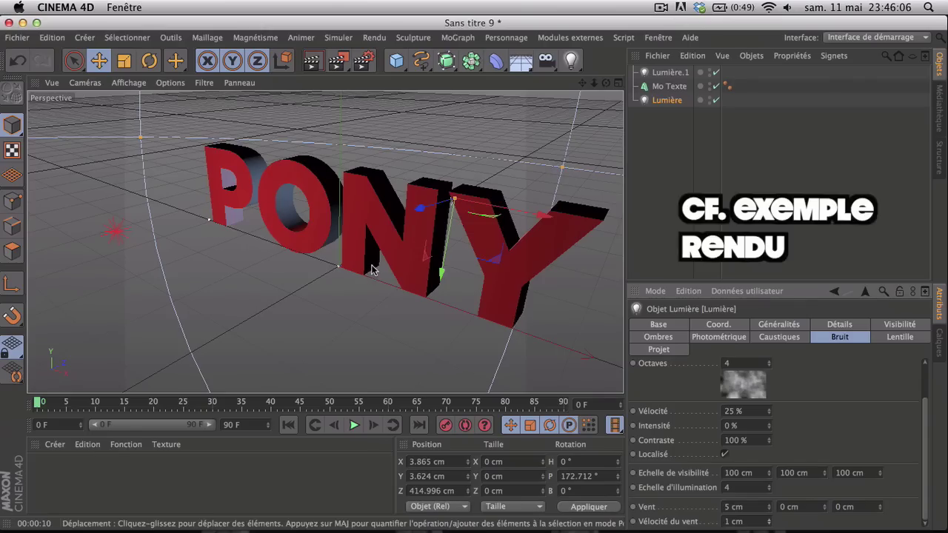
# Step: Set the render output width to 600 pixels with the aspect ratio locked and the film format HDTV (16:9)
pyautogui.moveTo(606, 83); pyautogui.dragTo(324, 242)
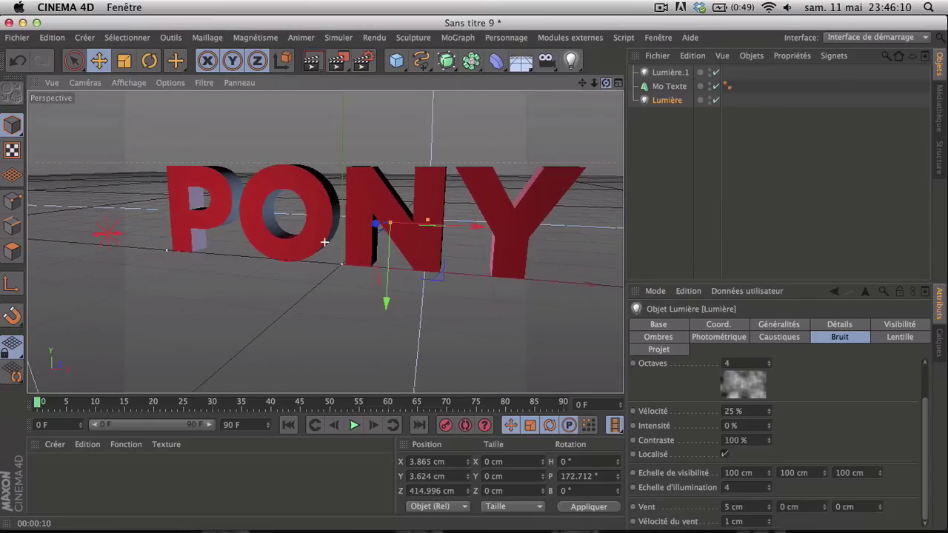
pyautogui.moveTo(582, 83); pyautogui.dragTo(324, 242)
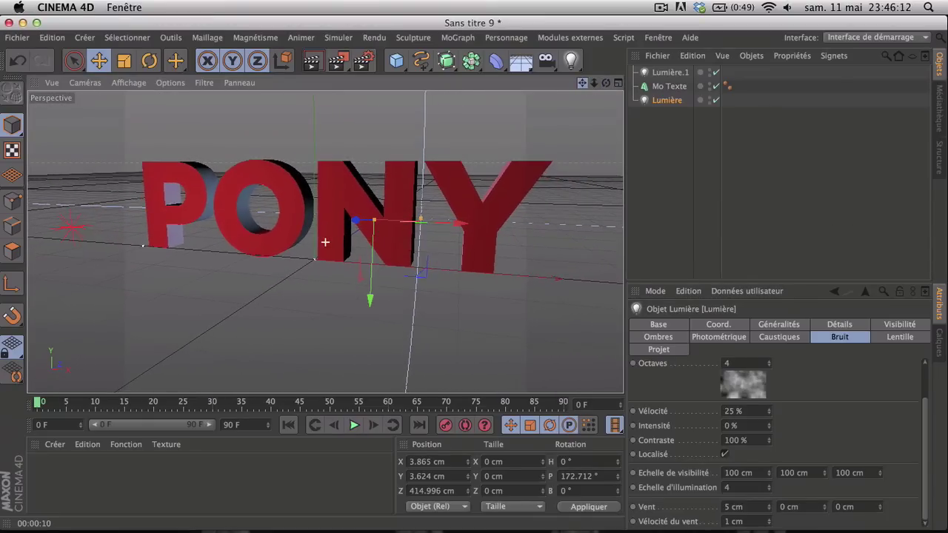
pyautogui.click(364, 61)
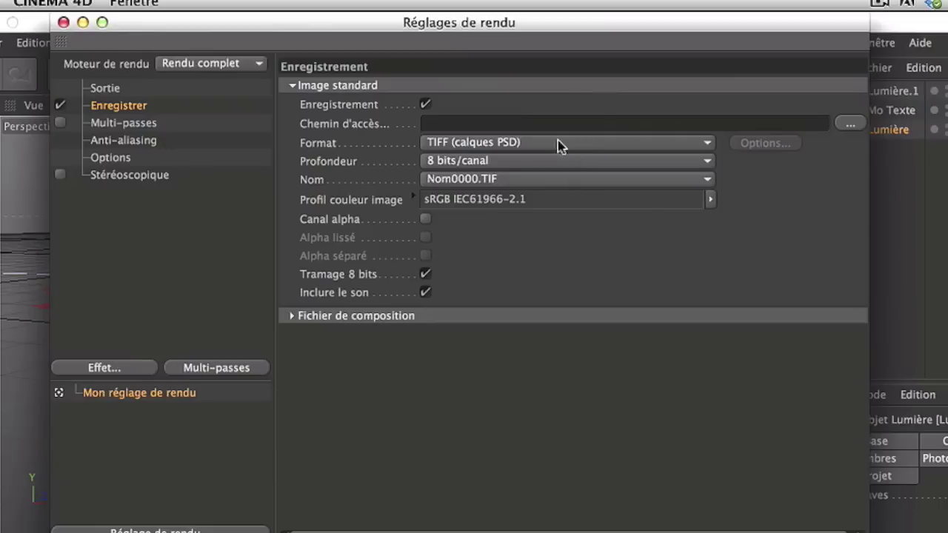
pyautogui.click(106, 90)
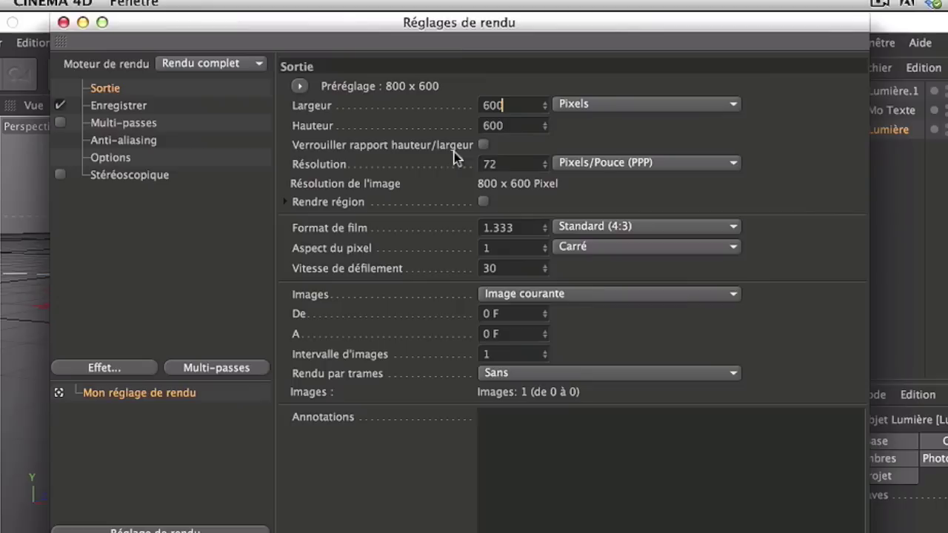
pyautogui.write('600')
pyautogui.click(483, 144)
pyautogui.click(666, 235)
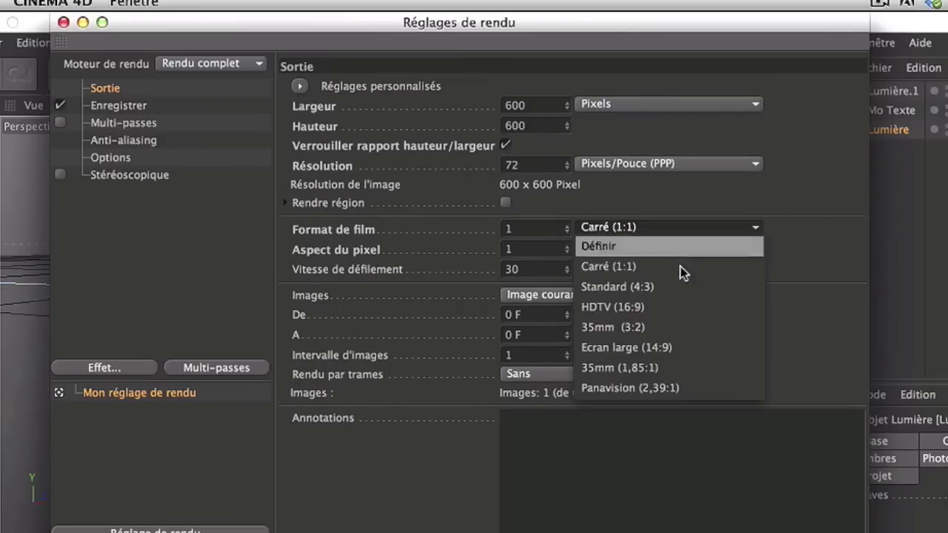
pyautogui.click(683, 306)
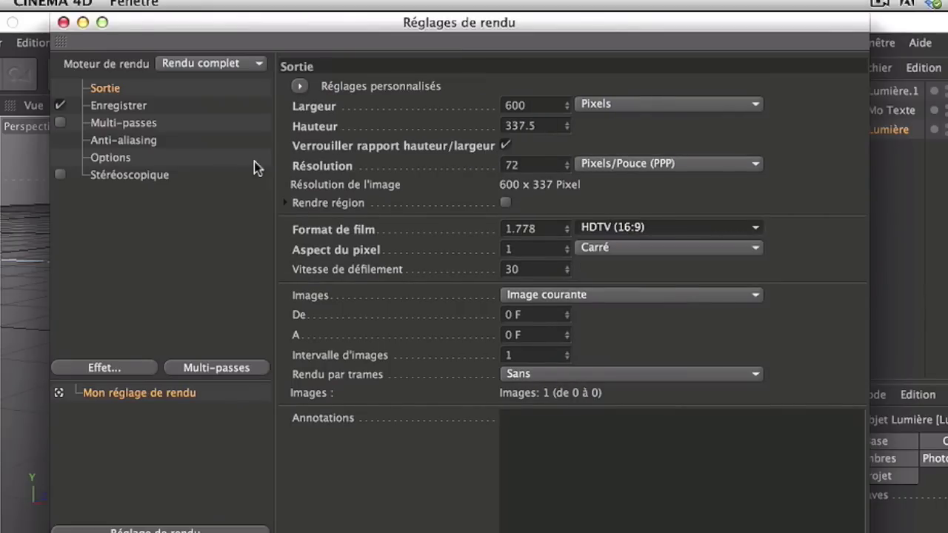
# Step: Set the render save path to the name TUTO 2 in a new folder TUTO 2 inside the desktop's TUTO folder
pyautogui.click(119, 105)
pyautogui.click(849, 124)
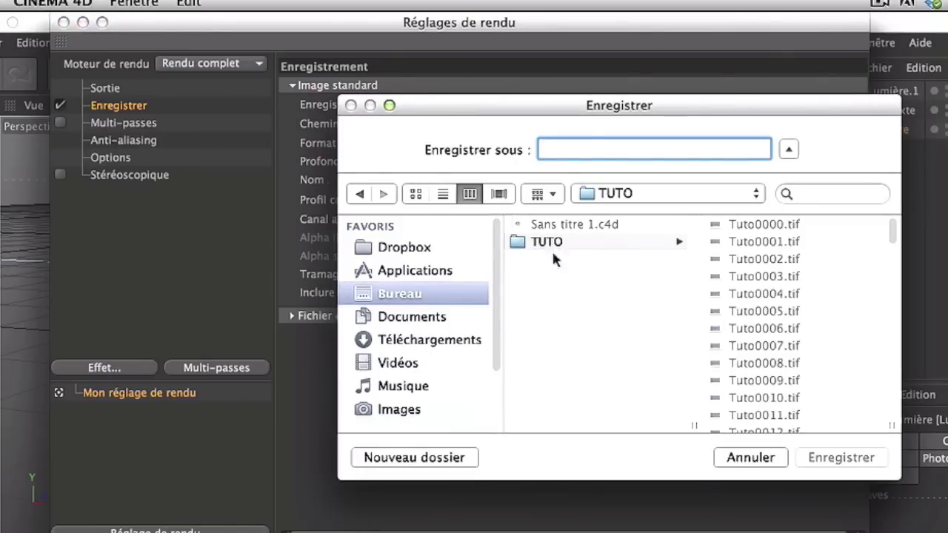
pyautogui.write('TUTO ')
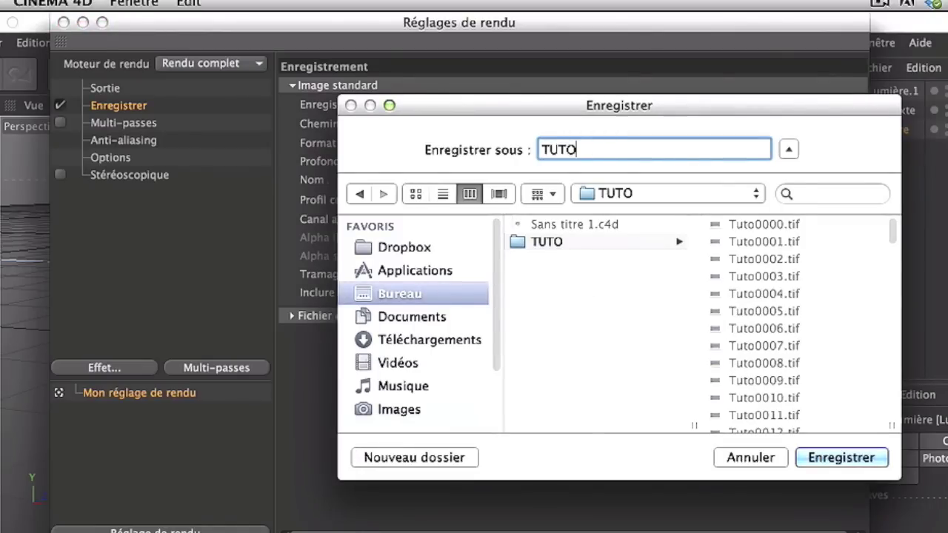
pyautogui.write('2')
pyautogui.click(444, 460)
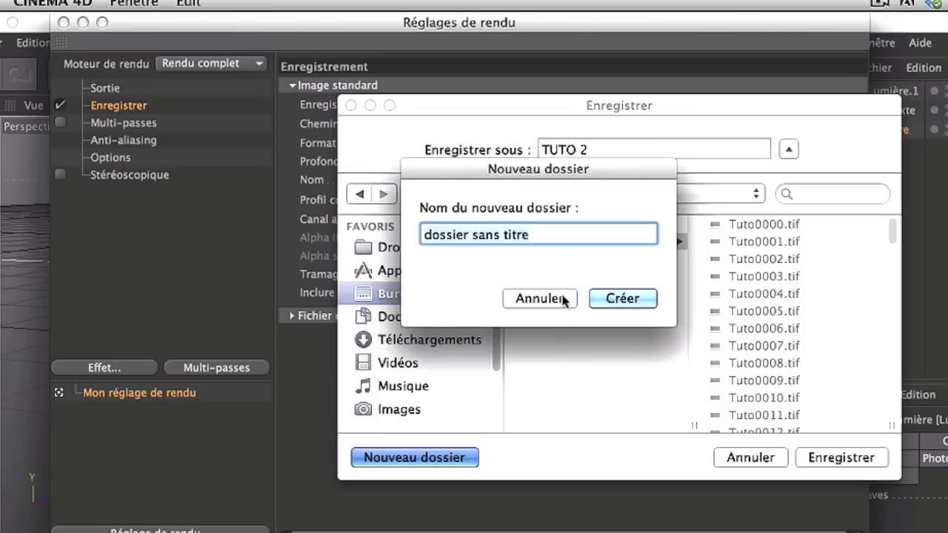
pyautogui.write('TUTO 2')
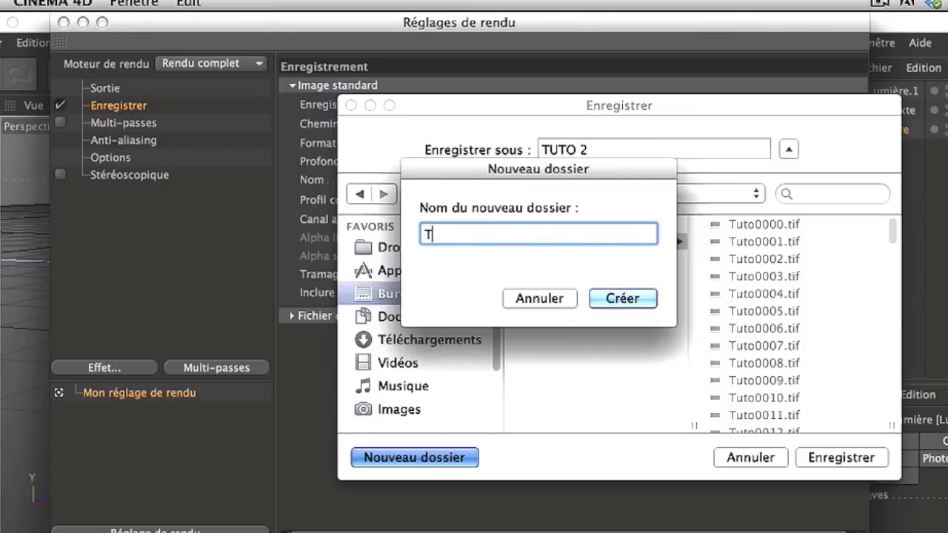
pyautogui.click(638, 299)
pyautogui.click(844, 458)
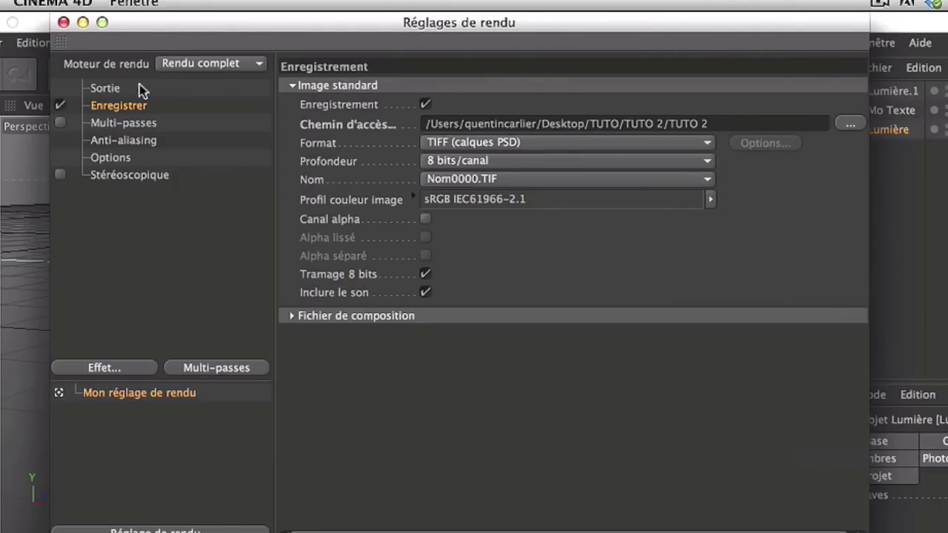
# Step: Set the render output to cover all frames (Toutes les images) and close the render settings
pyautogui.click(108, 88)
pyautogui.click(573, 295)
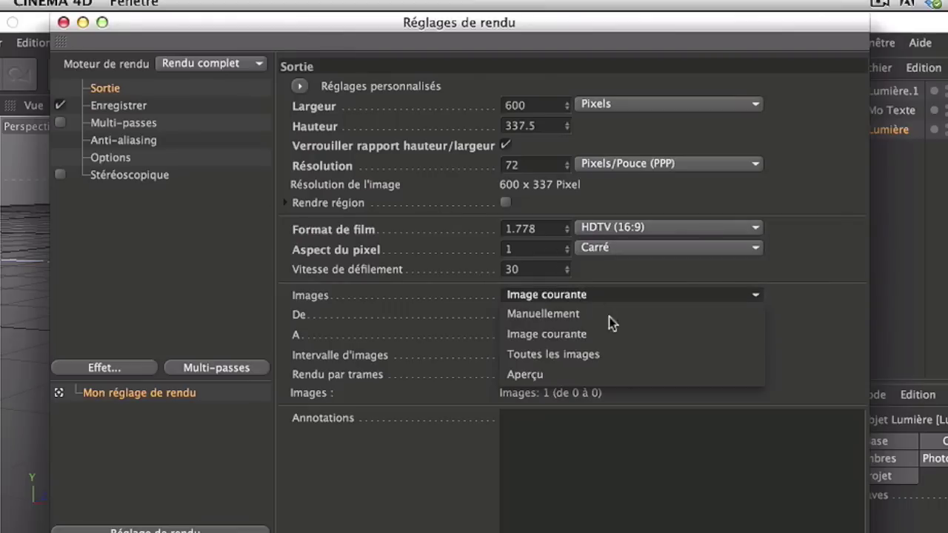
pyautogui.click(635, 354)
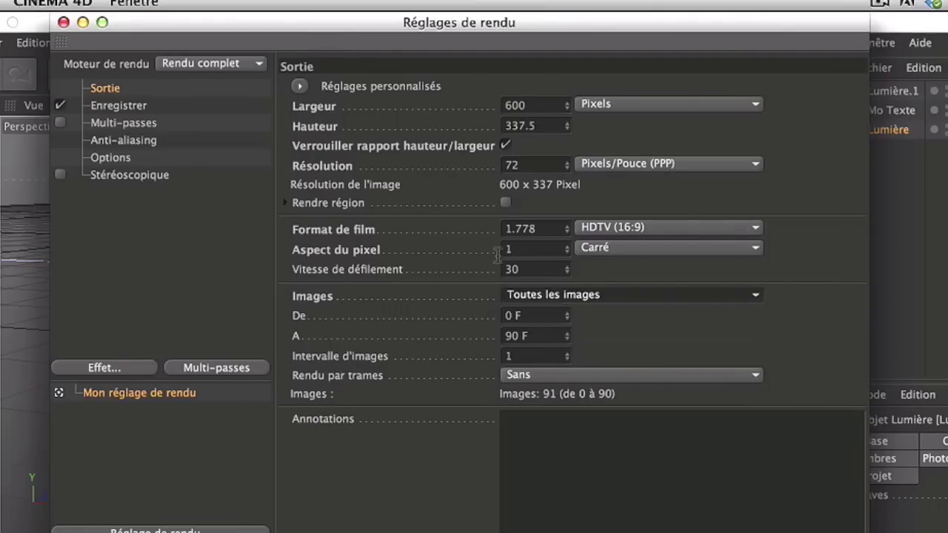
pyautogui.click(63, 22)
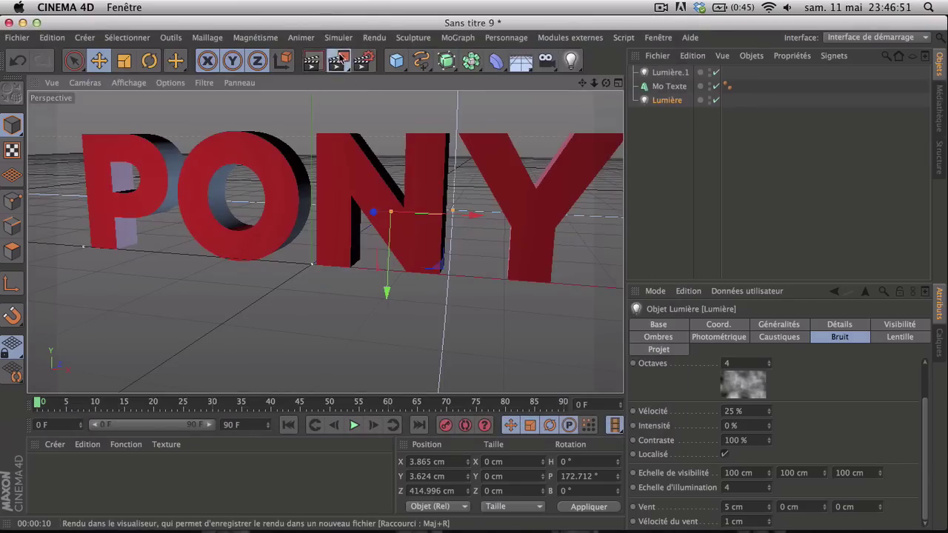
# Step: Render the animation in the picture viewer and close the viewer without stopping the render
pyautogui.click(339, 59)
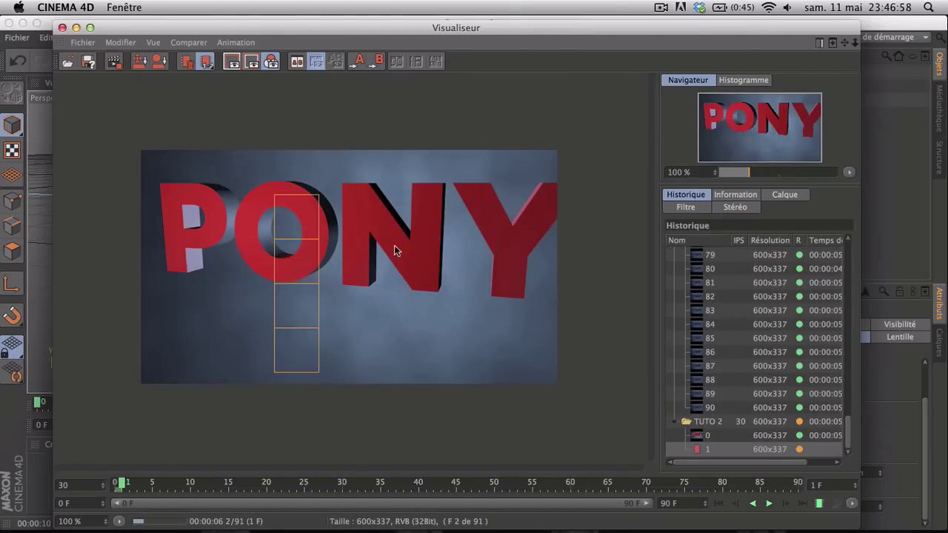
pyautogui.click(63, 27)
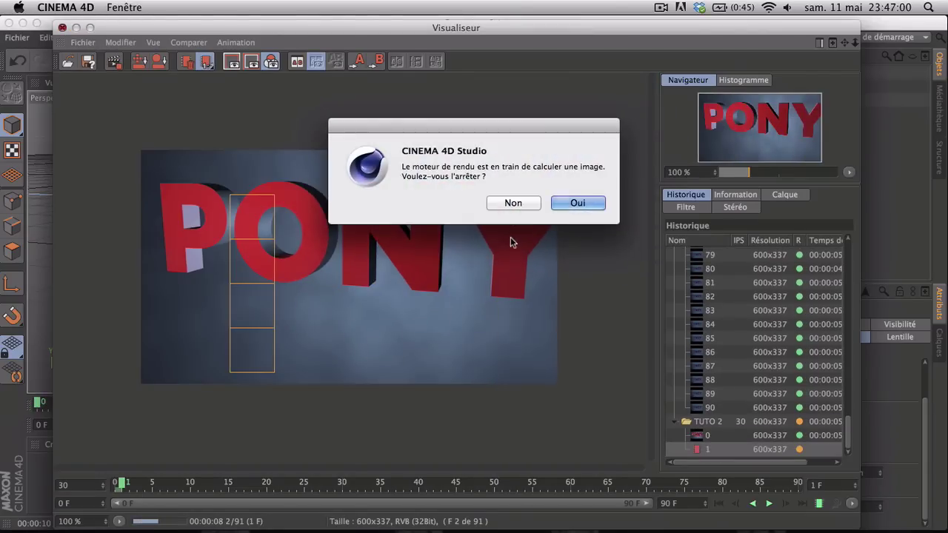
pyautogui.click(514, 203)
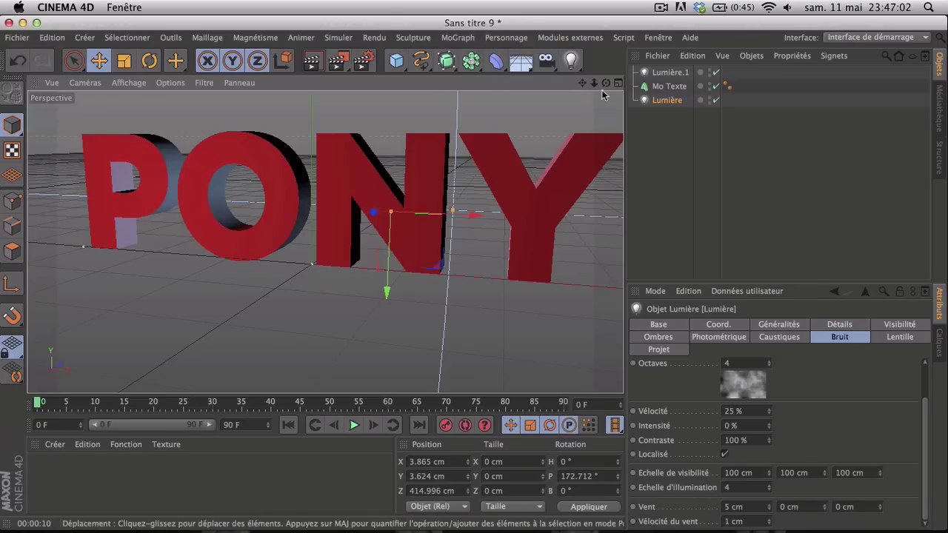
# Step: Reframe the perspective view so the whole PONY text fits within the render frame and test render it
pyautogui.moveTo(583, 83); pyautogui.dragTo(325, 241)
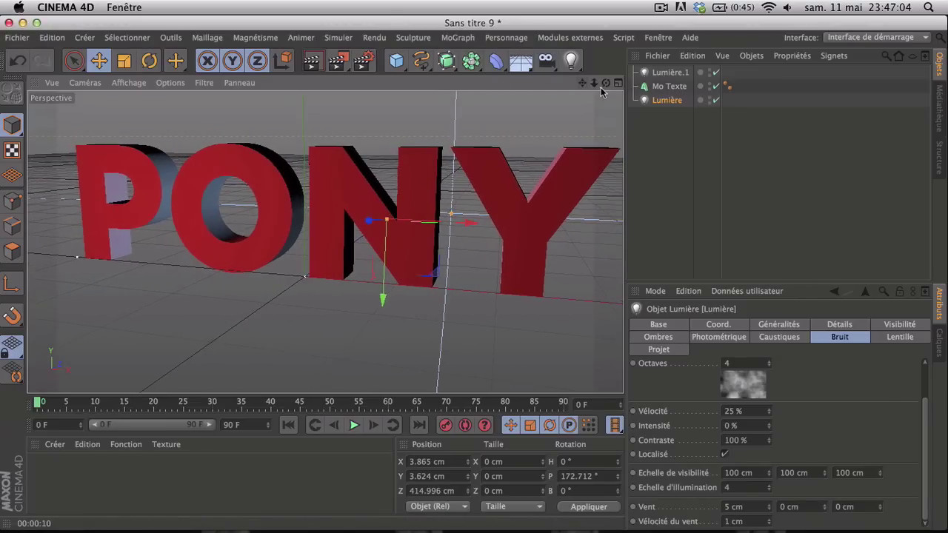
pyautogui.moveTo(594, 84); pyautogui.dragTo(324, 243)
pyautogui.moveTo(582, 83); pyautogui.dragTo(321, 242)
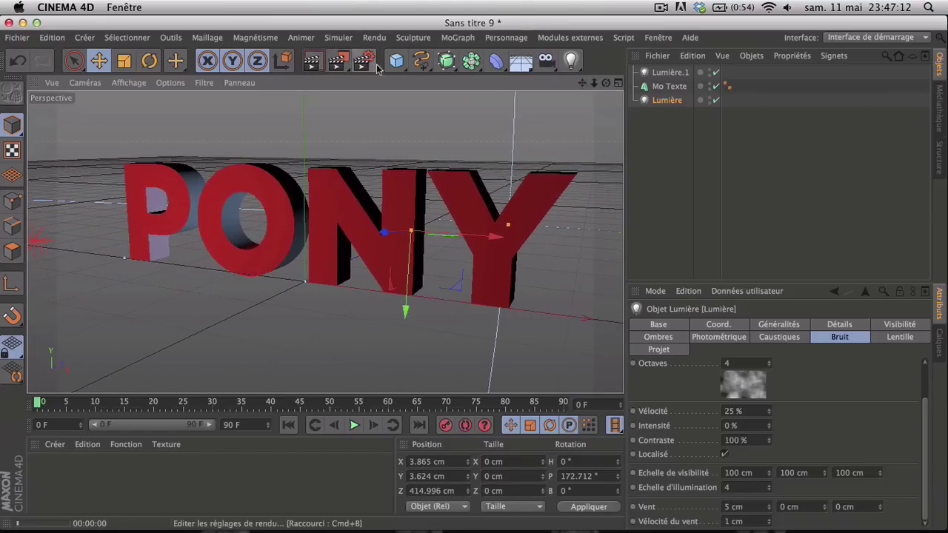
pyautogui.click(313, 62)
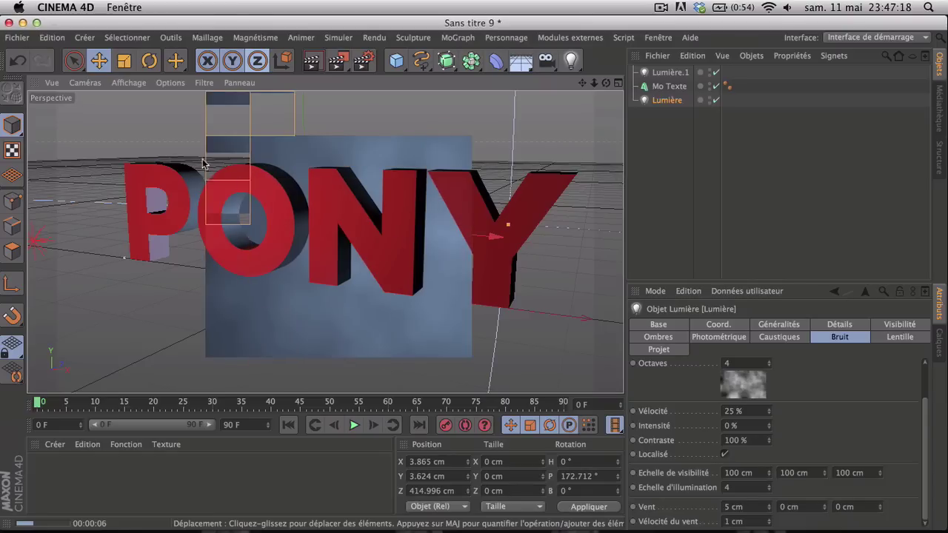
pyautogui.click(162, 135)
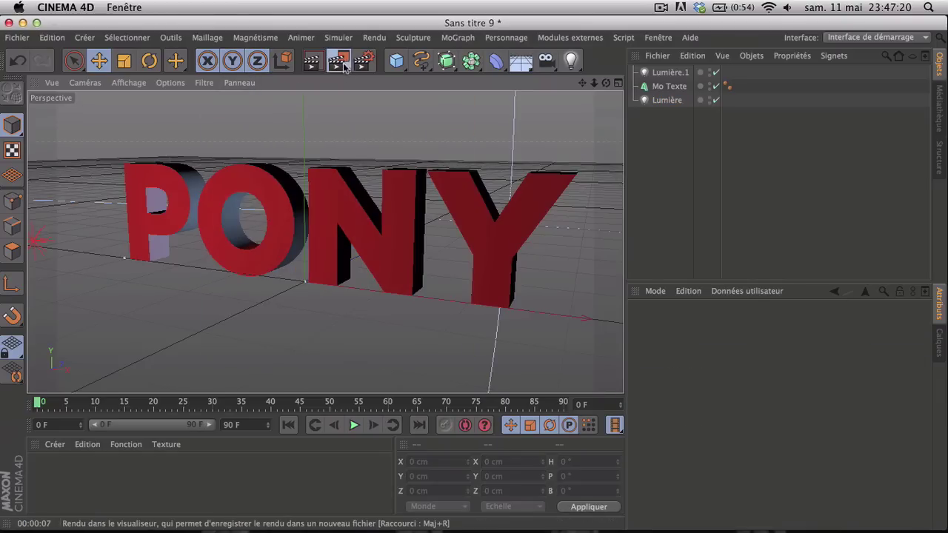
# Step: Render the reframed animation in the picture viewer, stopping the running render and overwriting the existing TUTO 2 files
pyautogui.click(343, 65)
pyautogui.click(579, 203)
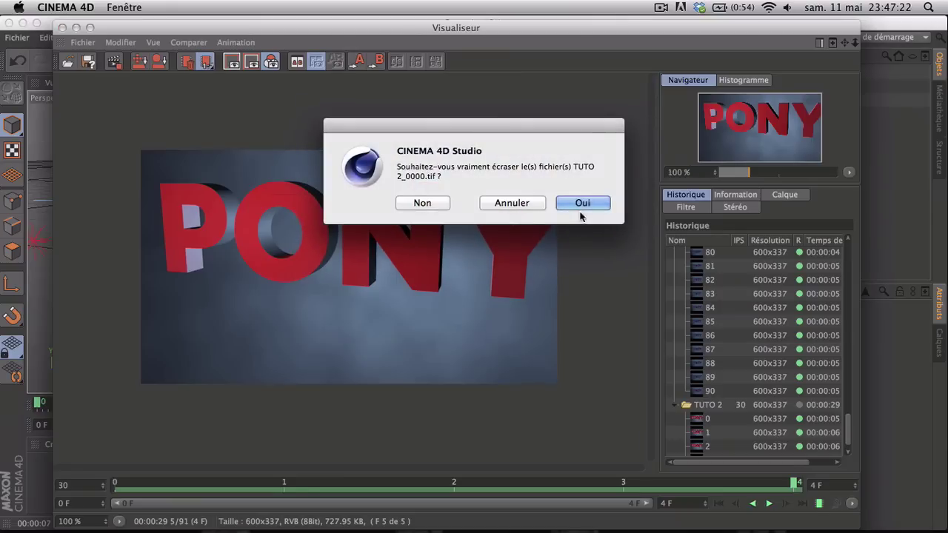
pyautogui.click(583, 203)
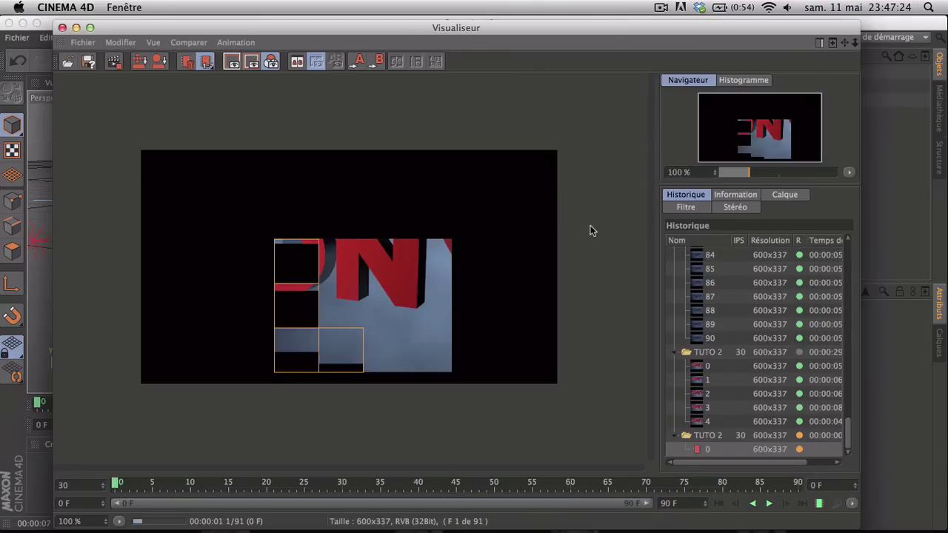